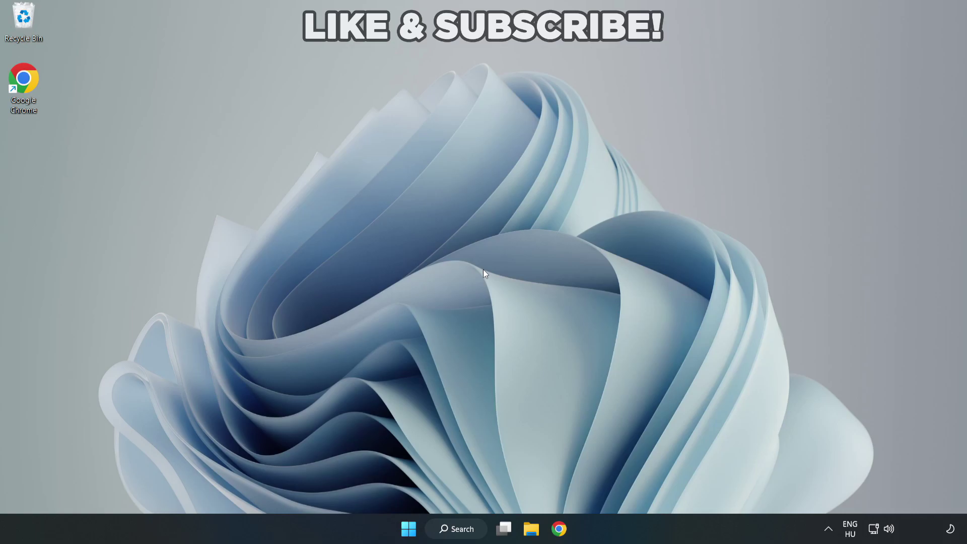
Search 'device manager' and open Device Manager, centring its window on screen.
{"action": "left_click", "coordinate": [462, 532]}
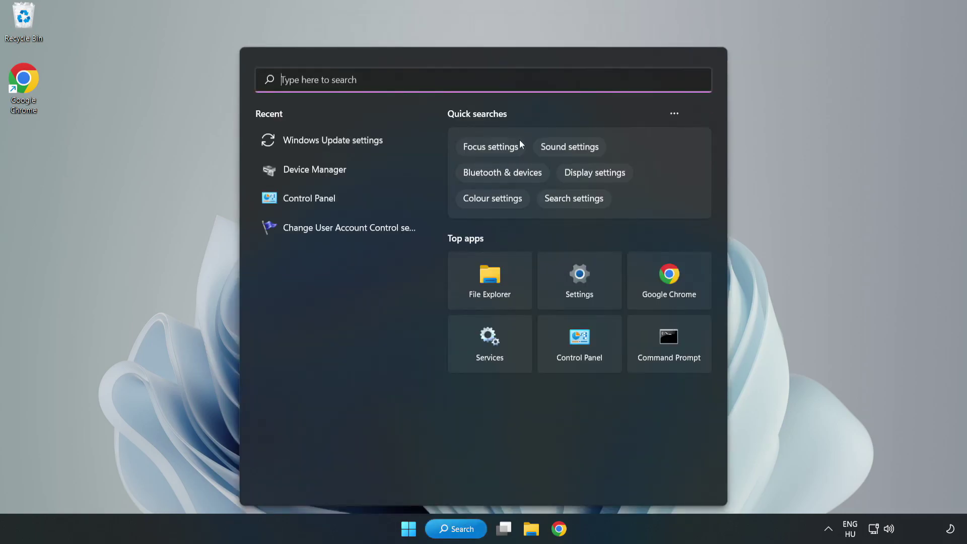
{"action": "type", "text": "device m"}
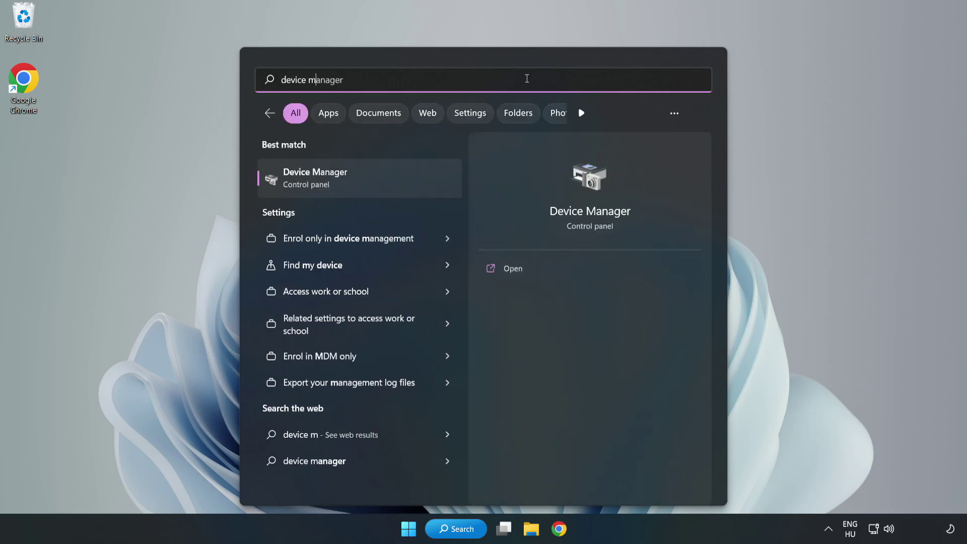
{"action": "type", "text": "anager"}
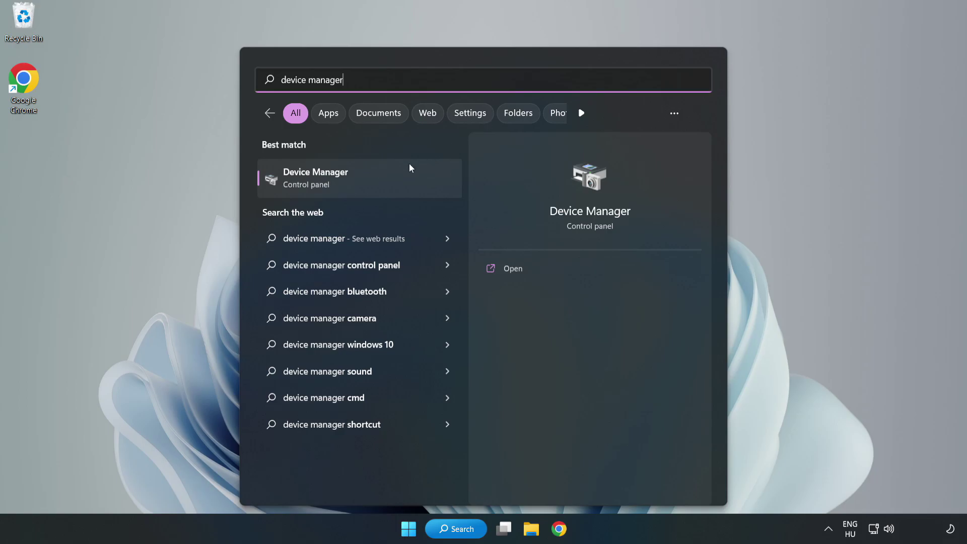
{"action": "left_click", "coordinate": [361, 187]}
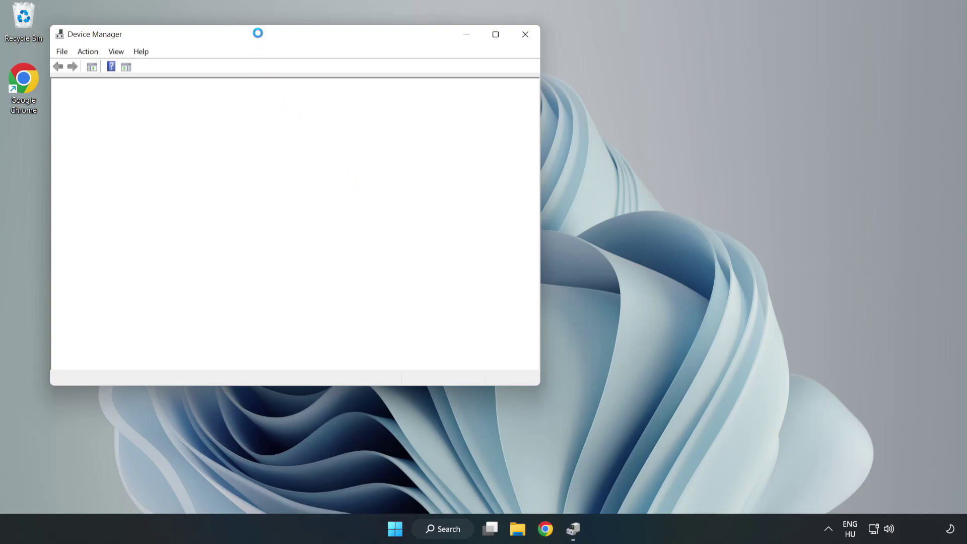
{"action": "left_click_drag", "start_coordinate": [259, 35], "coordinate": [432, 87]}
Run an automatic driver search for VMware SVGA 3D; the best driver is already installed.
{"action": "left_click", "coordinate": [258, 192]}
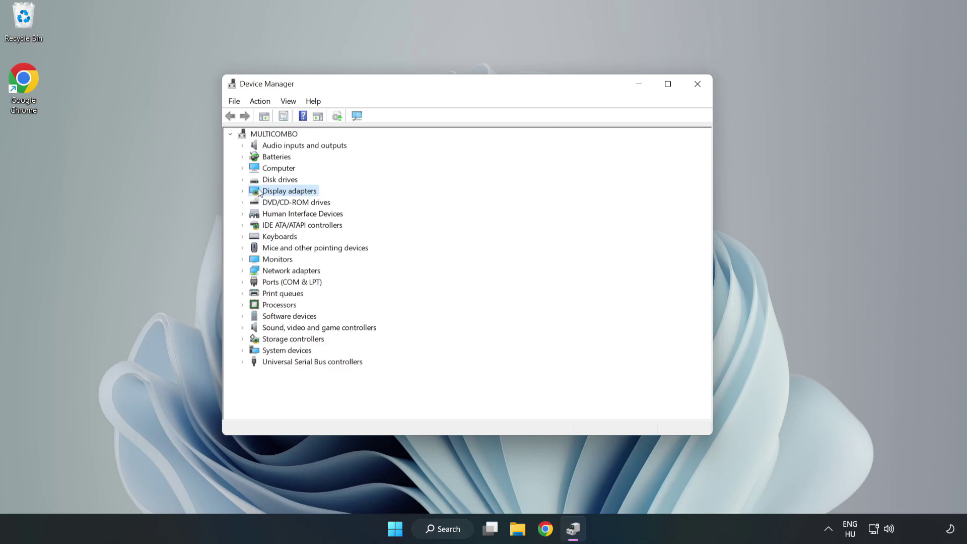
{"action": "left_click", "coordinate": [242, 191]}
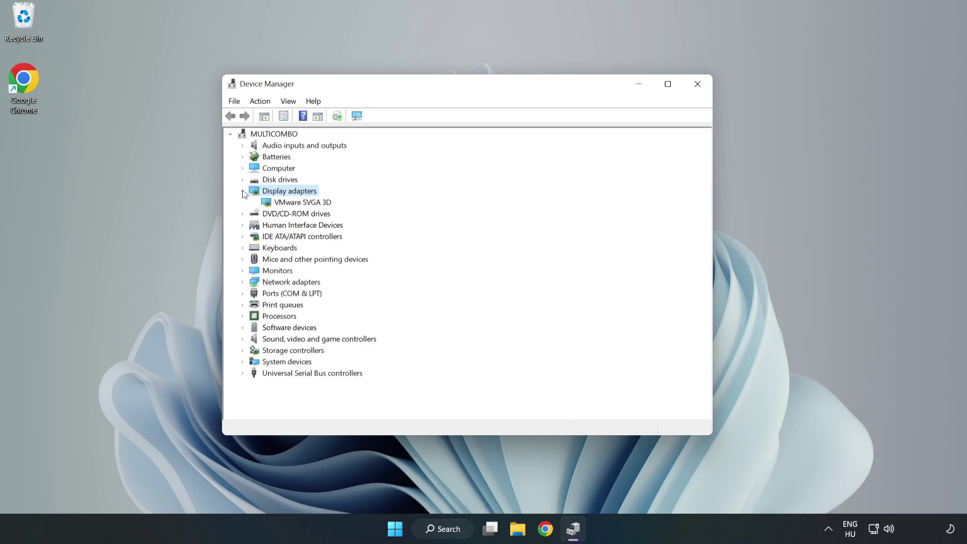
{"action": "left_click", "coordinate": [302, 202]}
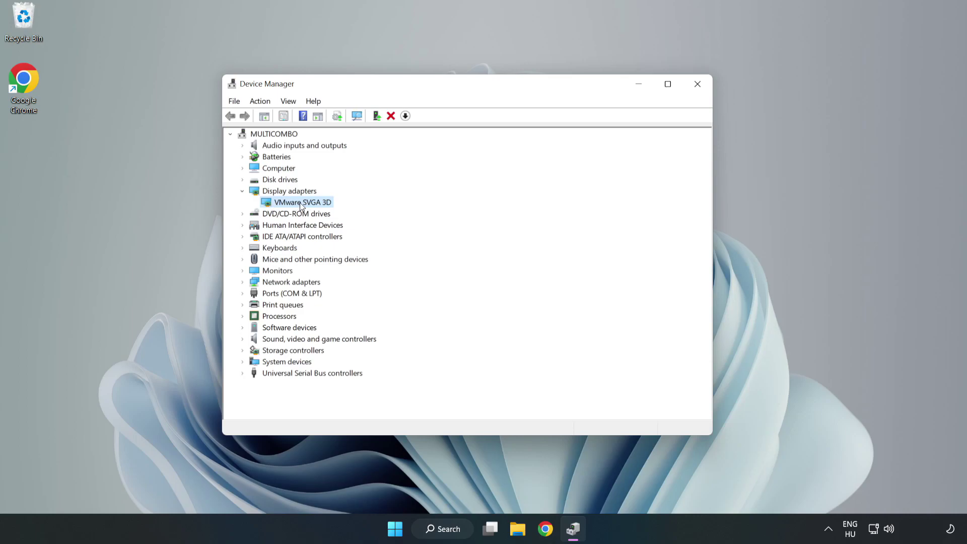
{"action": "right_click", "coordinate": [300, 204]}
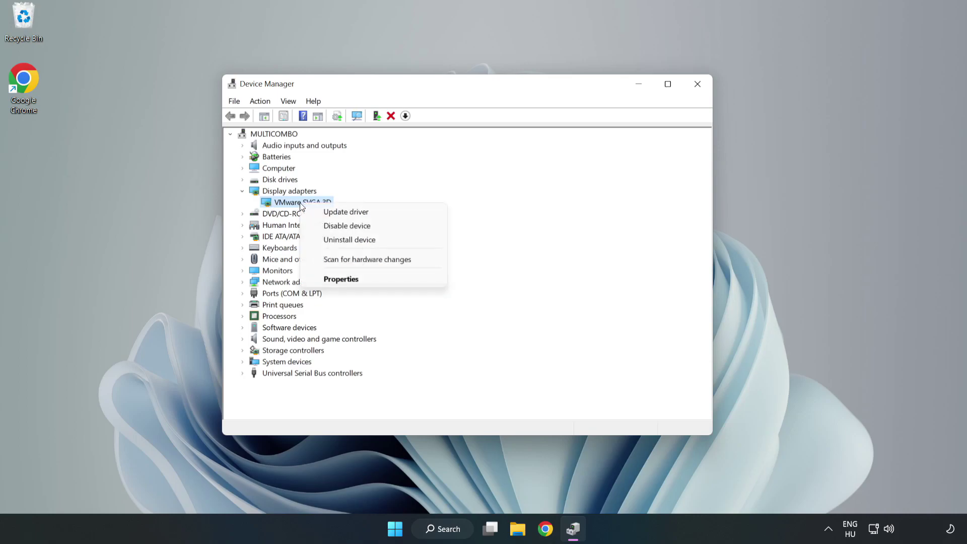
{"action": "left_click", "coordinate": [375, 216]}
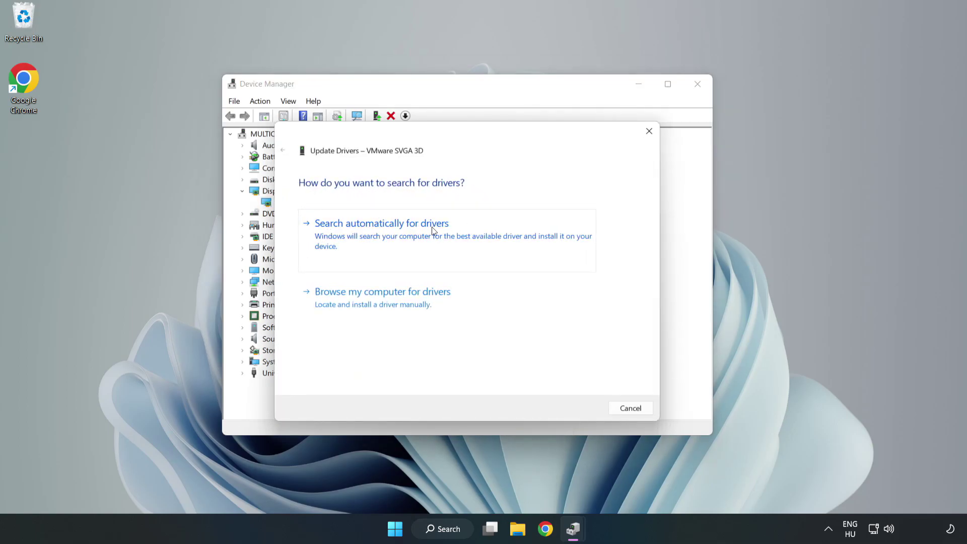
{"action": "left_click", "coordinate": [385, 235]}
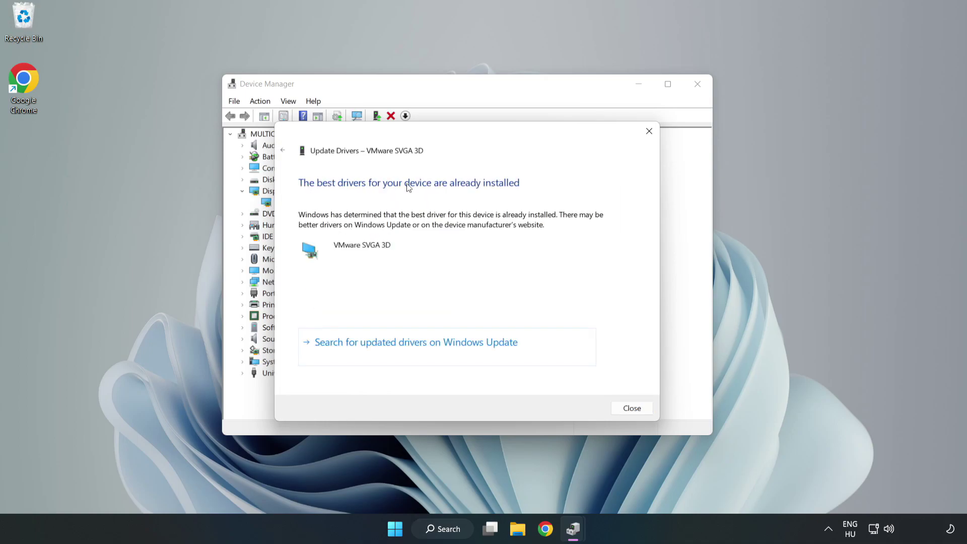
{"action": "left_click", "coordinate": [632, 409]}
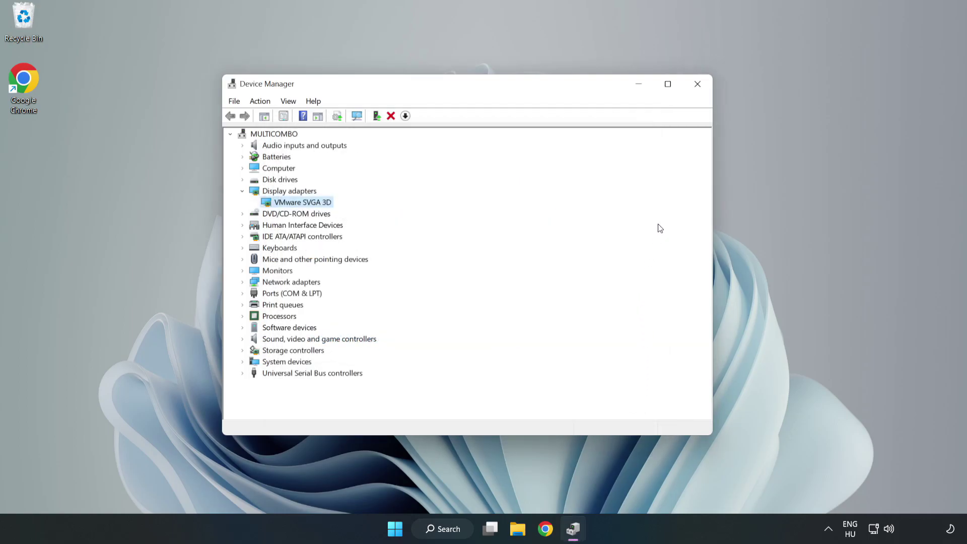
Close Device Manager, open Windows Update maximized via 'updates' search, and check for updates.
{"action": "left_click", "coordinate": [698, 89]}
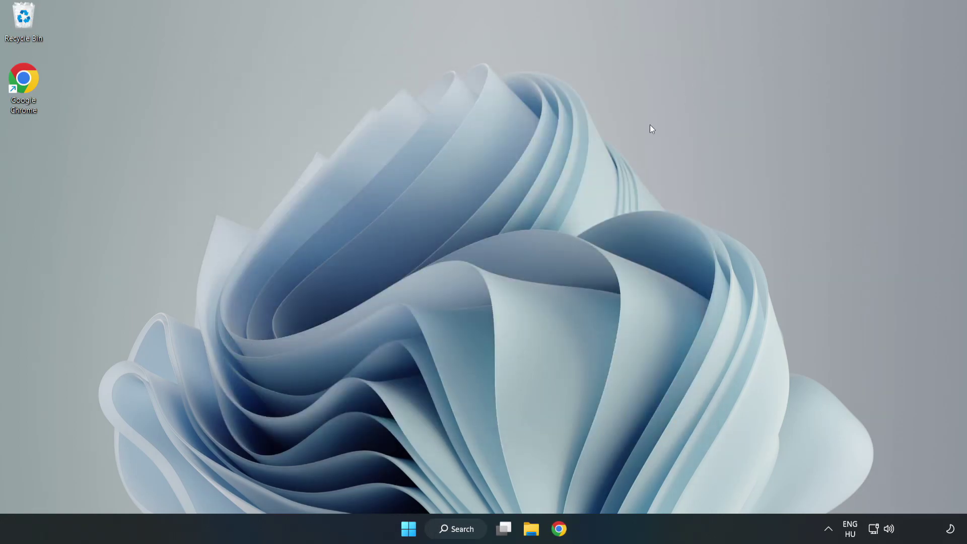
{"action": "left_click", "coordinate": [448, 529]}
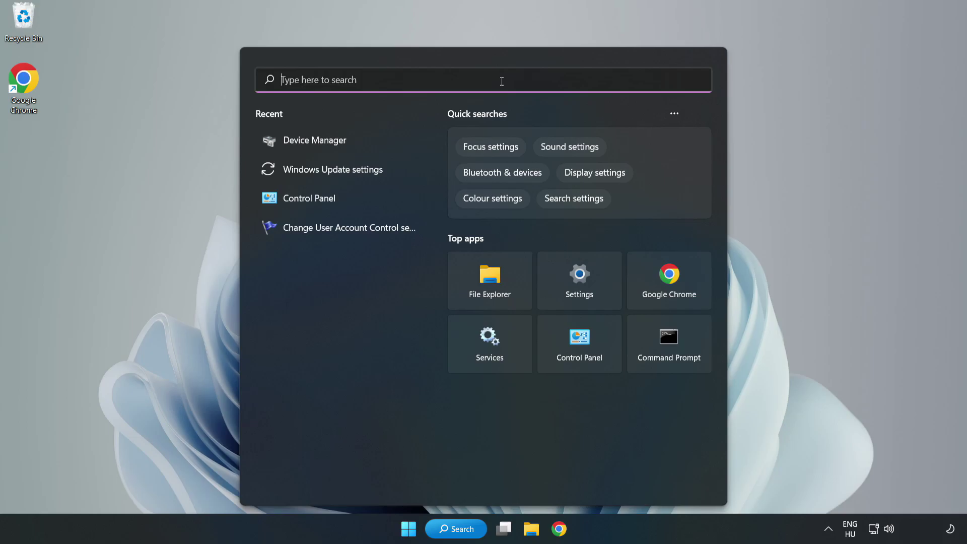
{"action": "type", "text": "updates"}
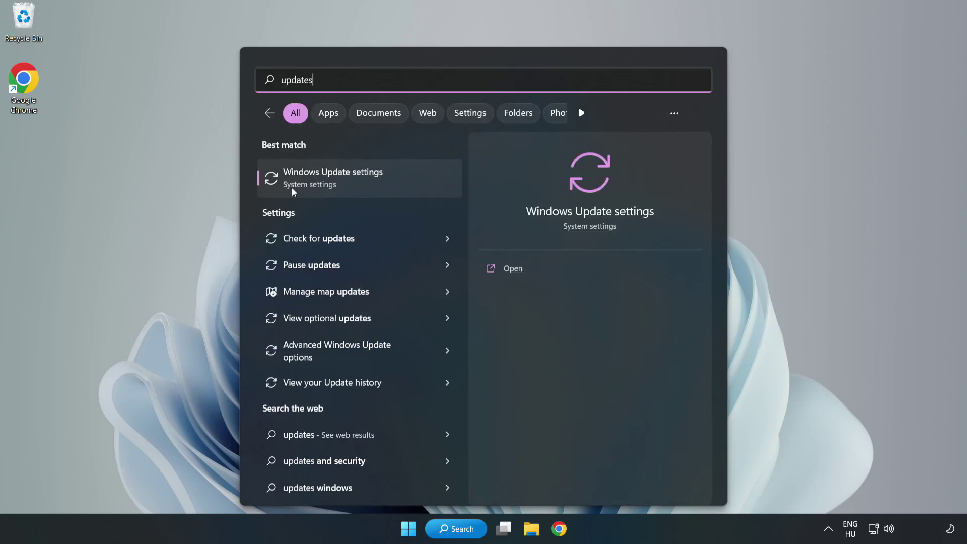
{"action": "left_click", "coordinate": [345, 183]}
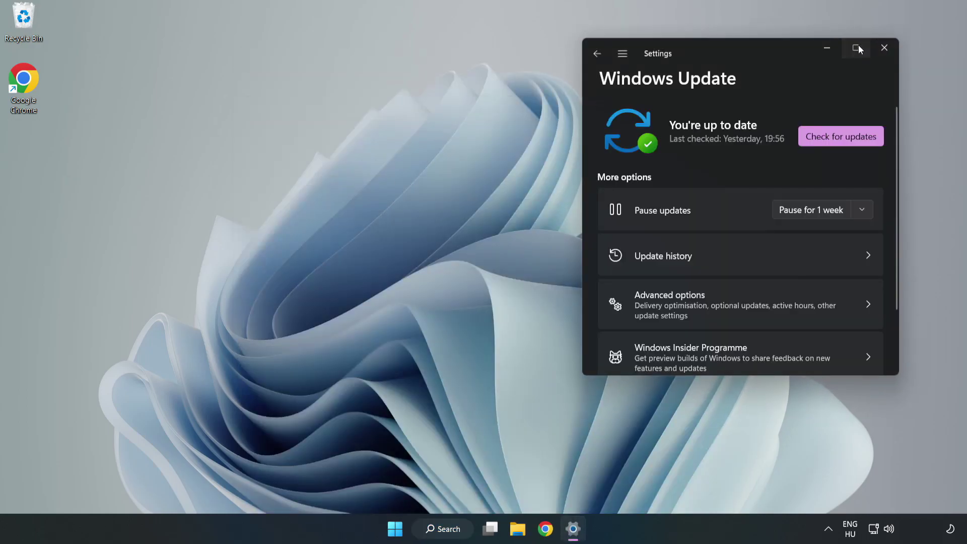
{"action": "left_click", "coordinate": [857, 46]}
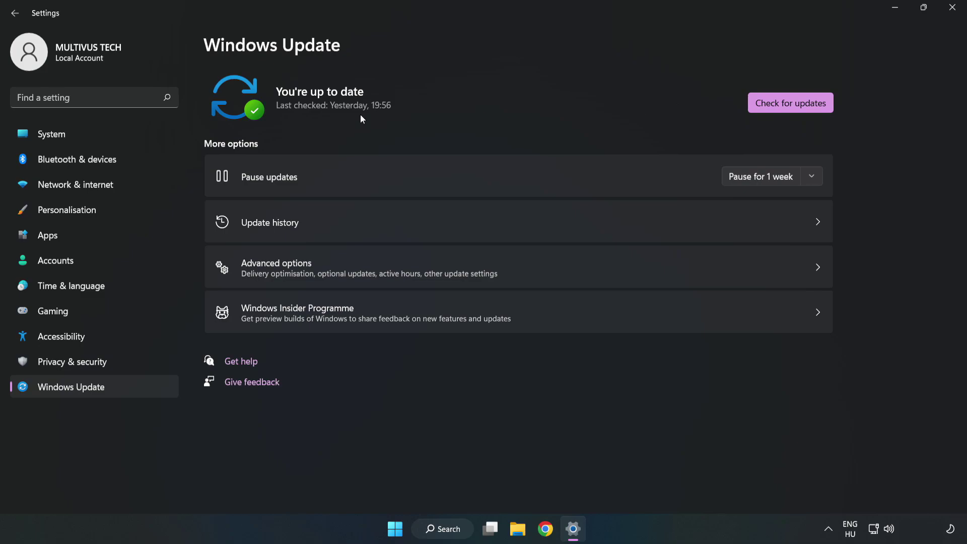
{"action": "left_click", "coordinate": [793, 105]}
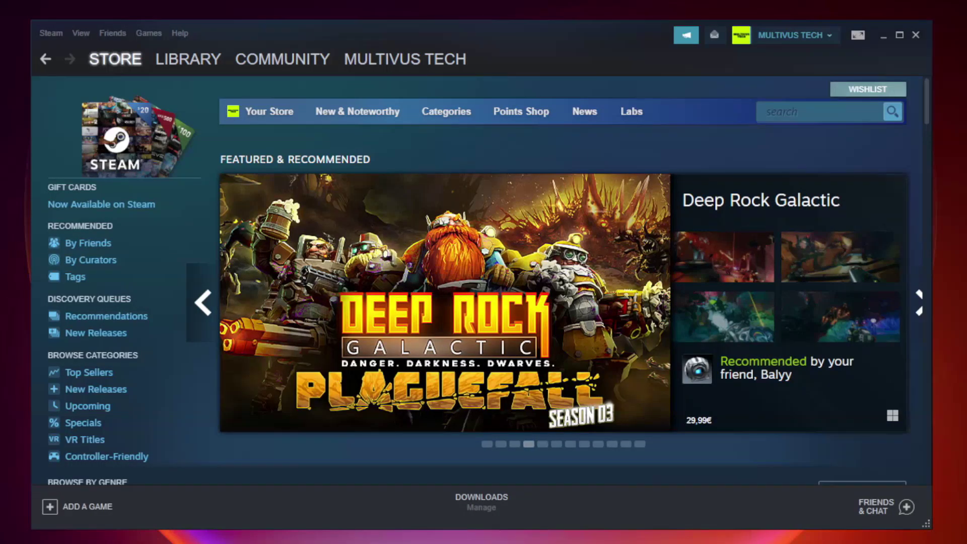
Verify integrity of Unturned's files from its Steam Local Files properties; 9192 files validate.
{"action": "mouse_move", "coordinate": [192, 61]}
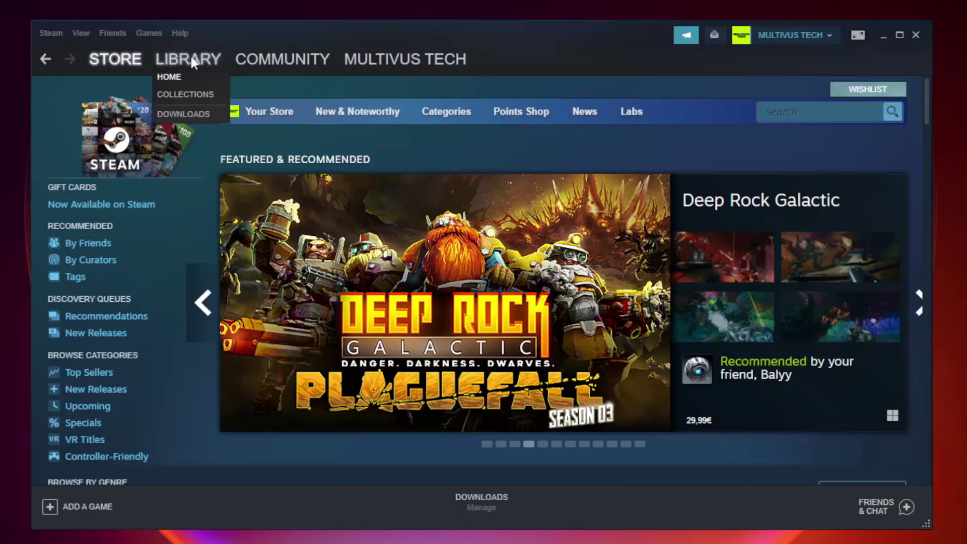
{"action": "left_click", "coordinate": [195, 64]}
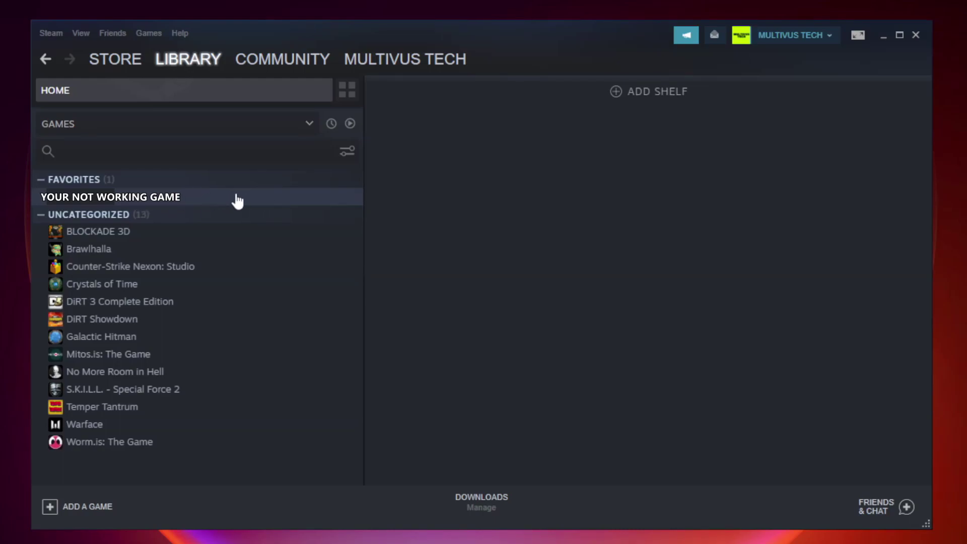
{"action": "right_click", "coordinate": [209, 202]}
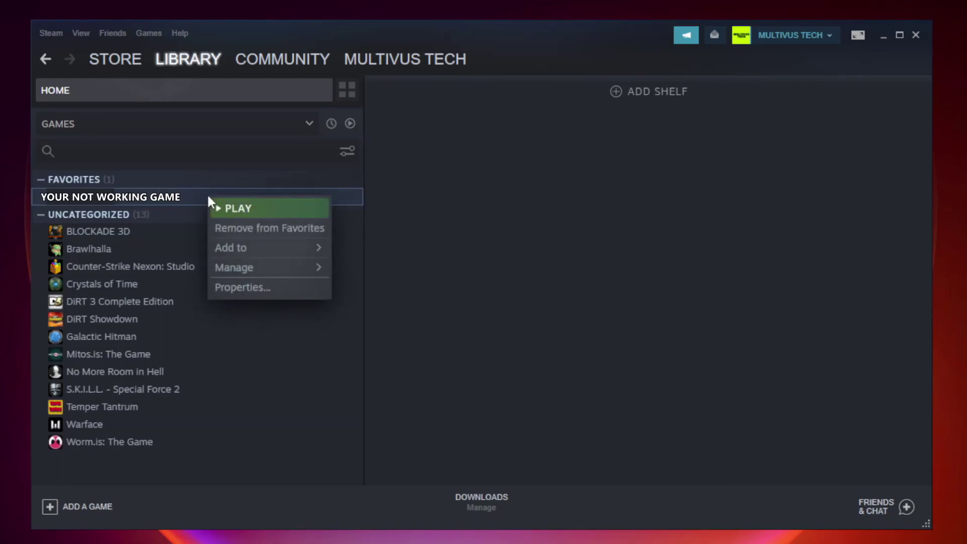
{"action": "left_click", "coordinate": [267, 285]}
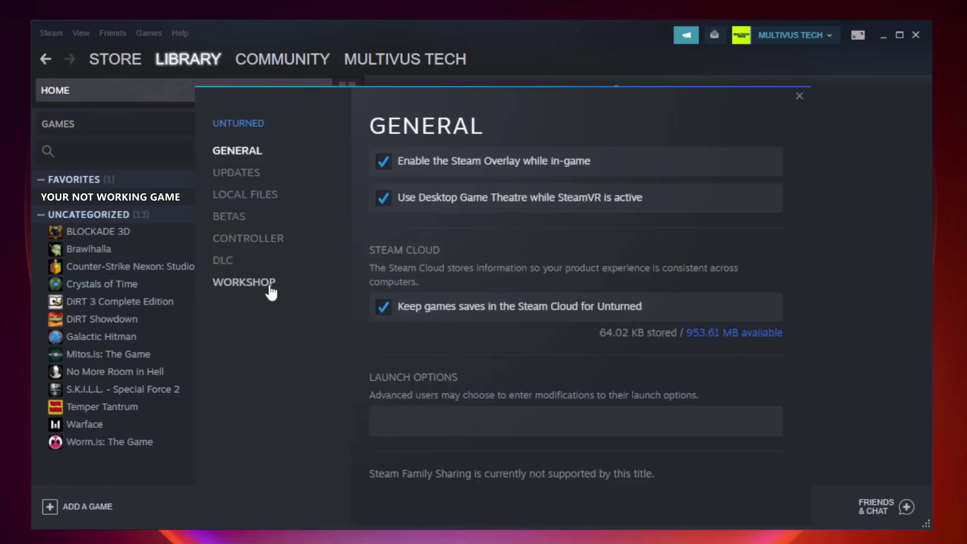
{"action": "left_click", "coordinate": [256, 201]}
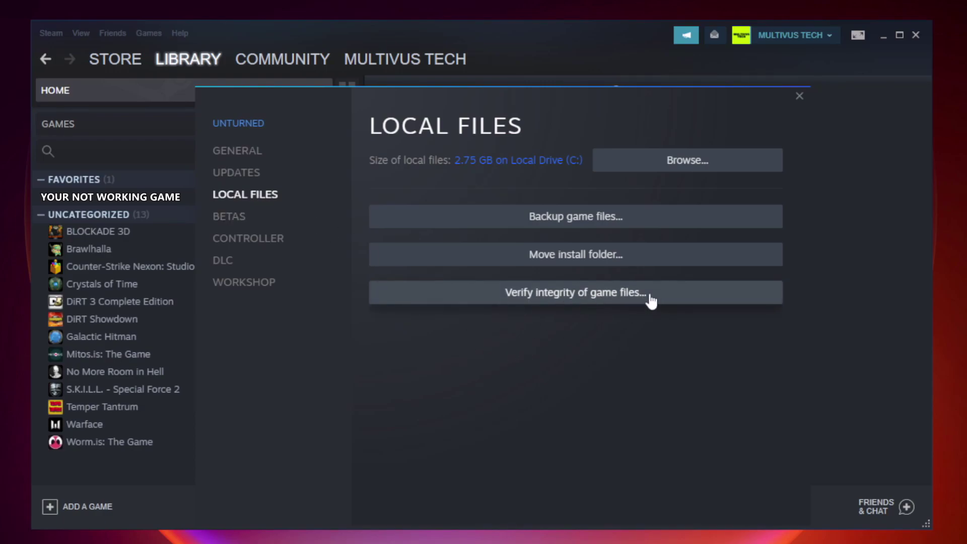
{"action": "left_click", "coordinate": [584, 298]}
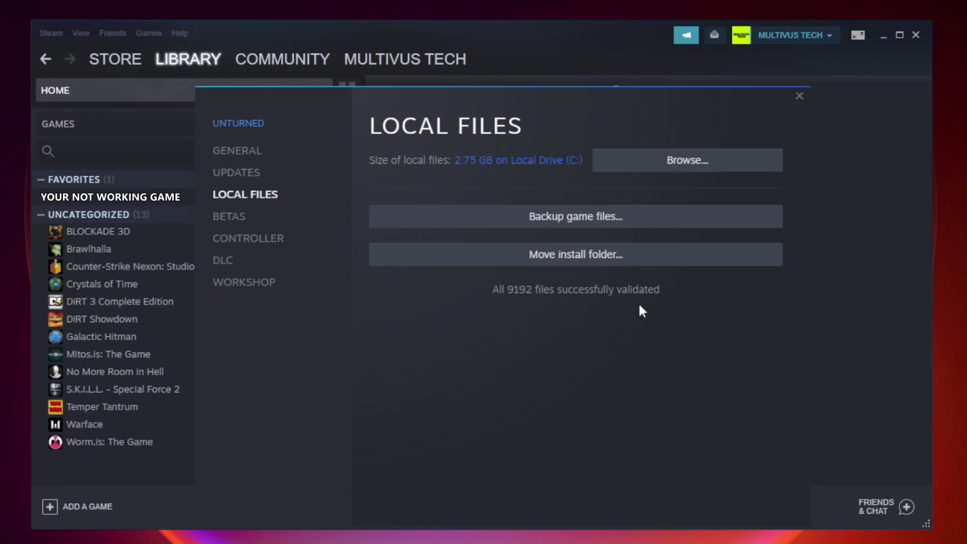
Browse the game's Steam install folder and open the YOUR NOT WORKING GAME shortcut's Properties.
{"action": "left_click", "coordinate": [690, 168]}
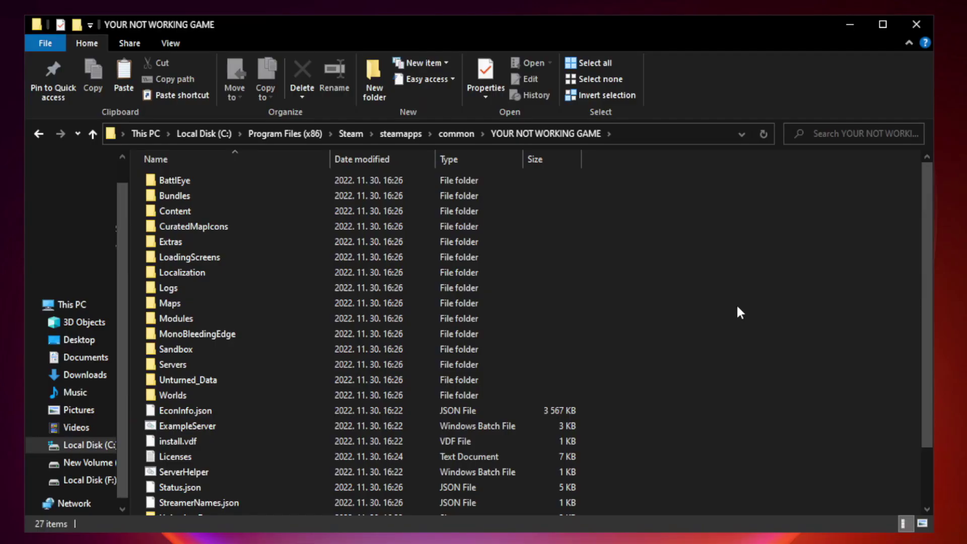
{"action": "left_click_drag", "start_coordinate": [927, 264], "coordinate": [928, 347]}
{"action": "left_click", "coordinate": [386, 507]}
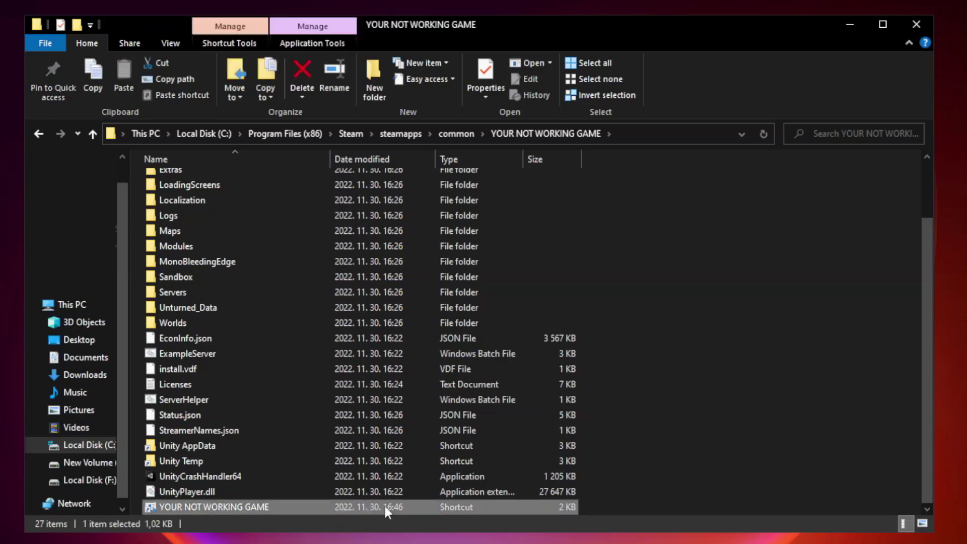
{"action": "right_click", "coordinate": [327, 507]}
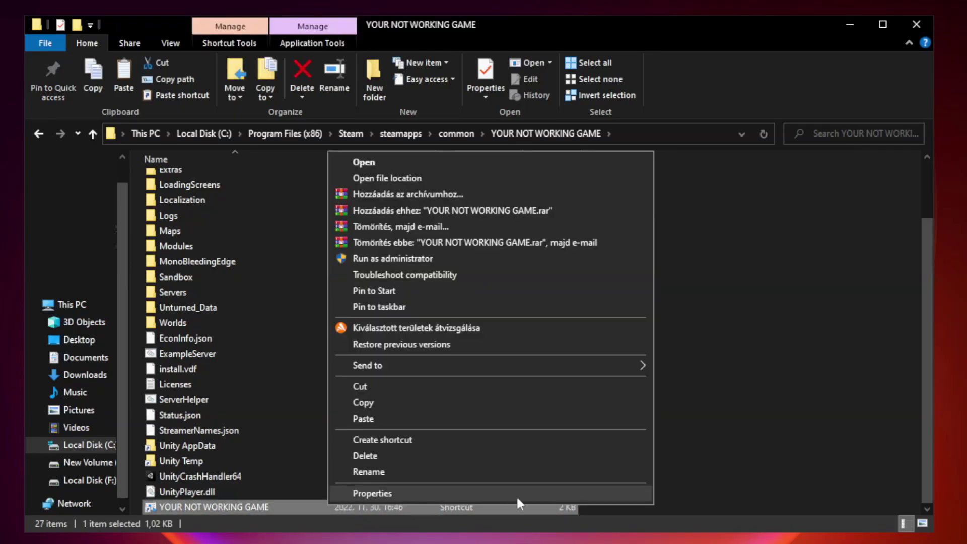
{"action": "left_click", "coordinate": [487, 493]}
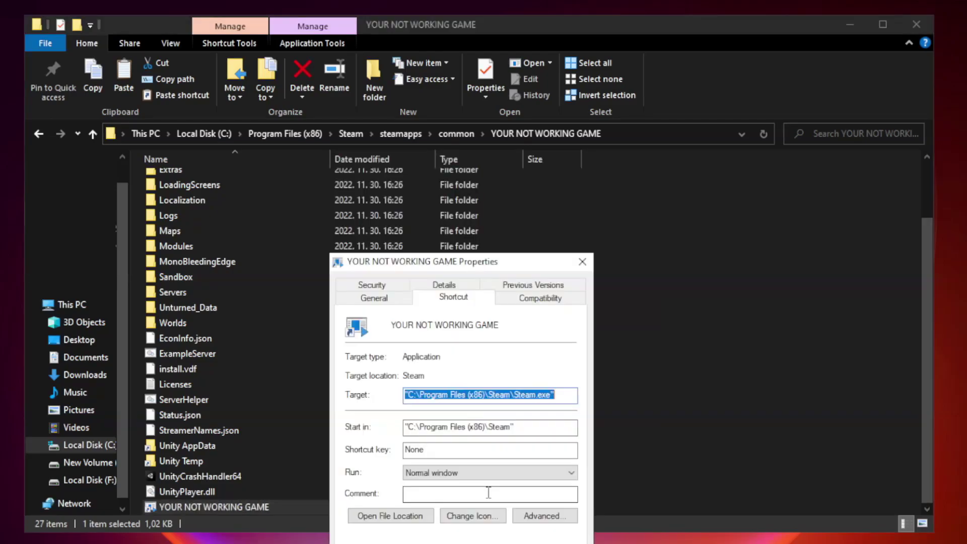
{"action": "left_click_drag", "start_coordinate": [481, 267], "coordinate": [479, 110]}
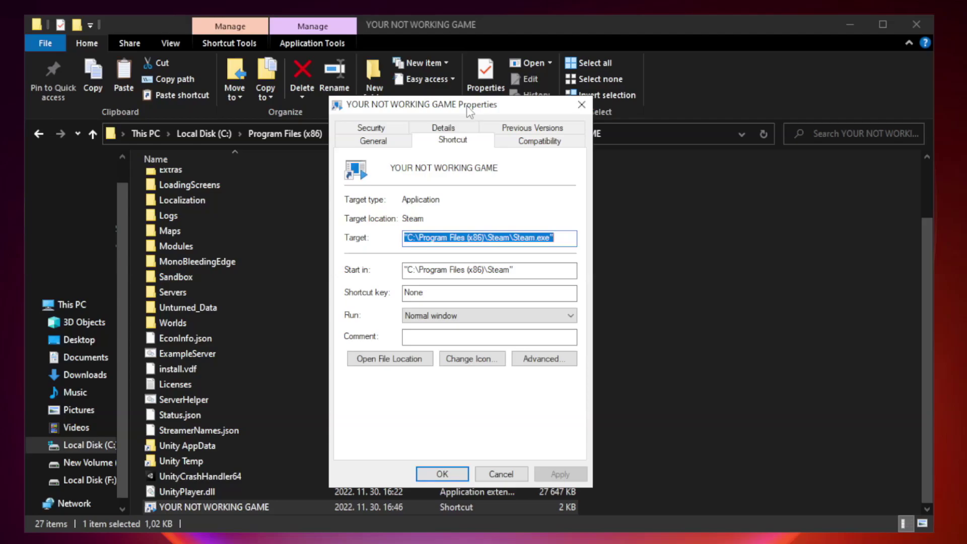
Apply Windows 8 compatibility mode, disabled fullscreen optimizations and Run as administrator to the shortcut.
{"action": "left_click", "coordinate": [538, 142]}
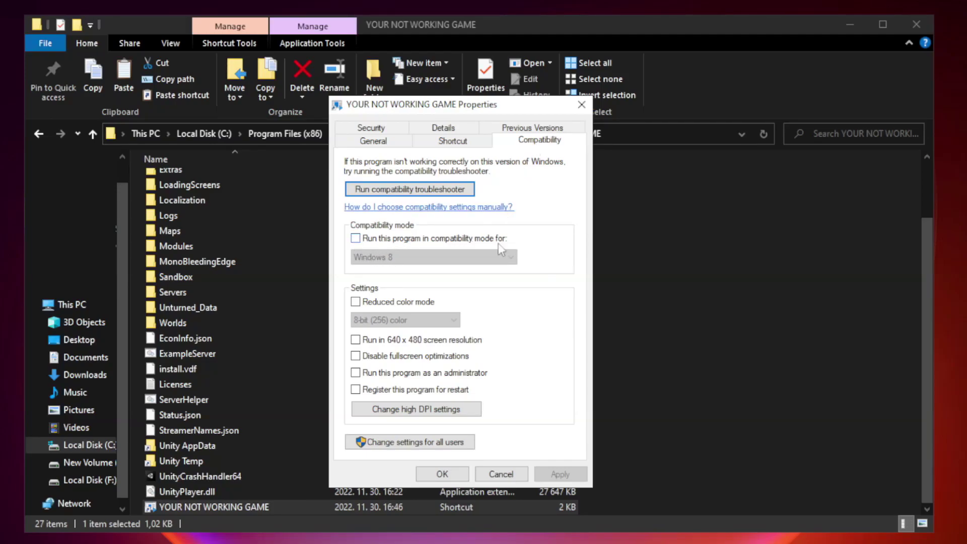
{"action": "left_click", "coordinate": [384, 239]}
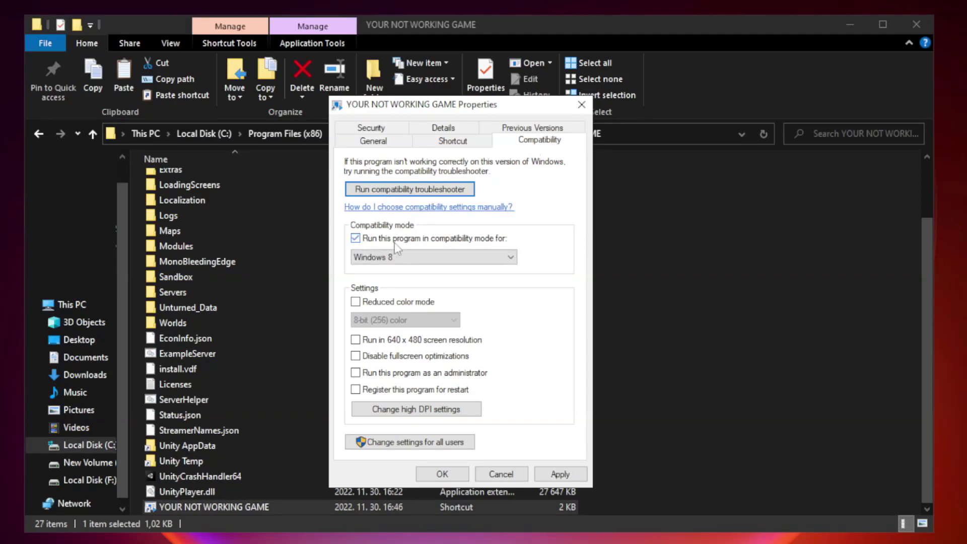
{"action": "left_click", "coordinate": [432, 258]}
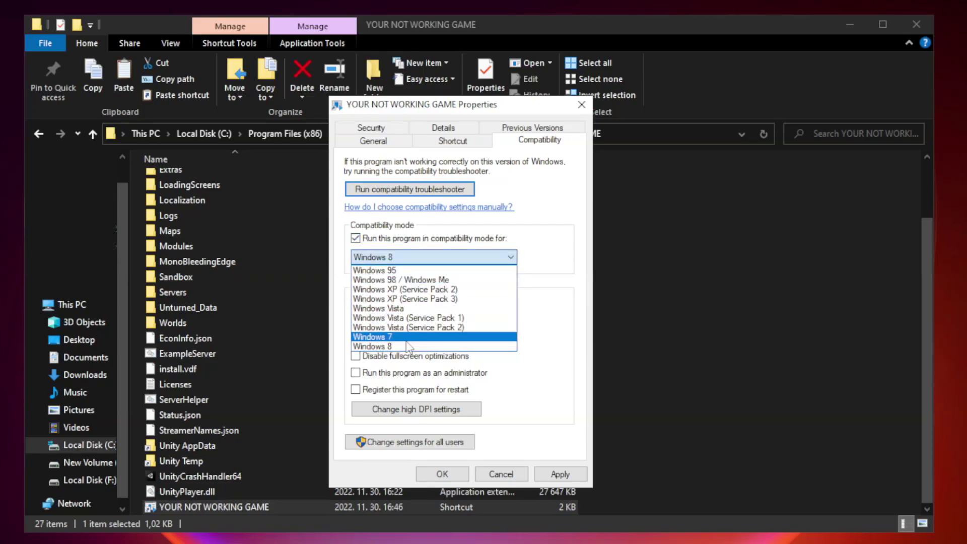
{"action": "left_click", "coordinate": [409, 347]}
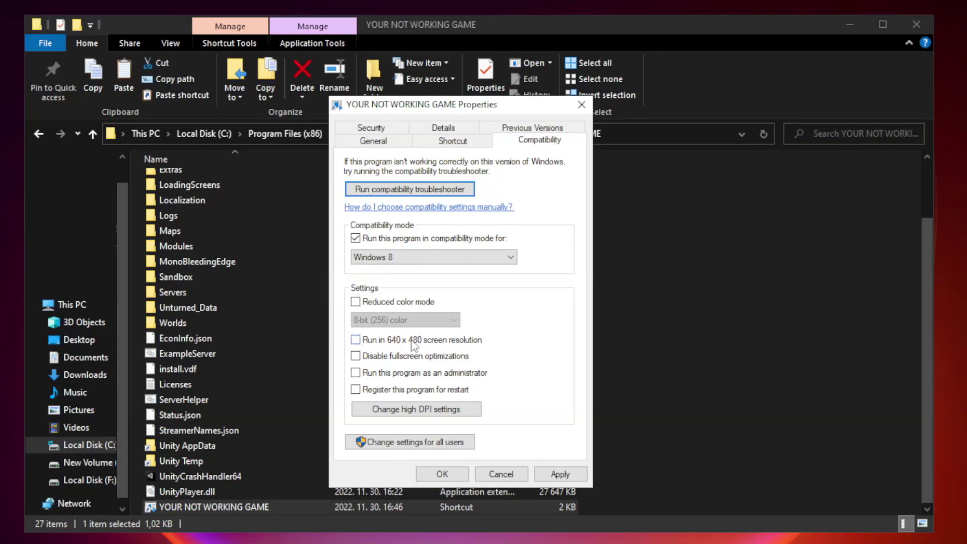
{"action": "left_click", "coordinate": [379, 361]}
{"action": "left_click", "coordinate": [380, 375]}
{"action": "left_click", "coordinate": [559, 477]}
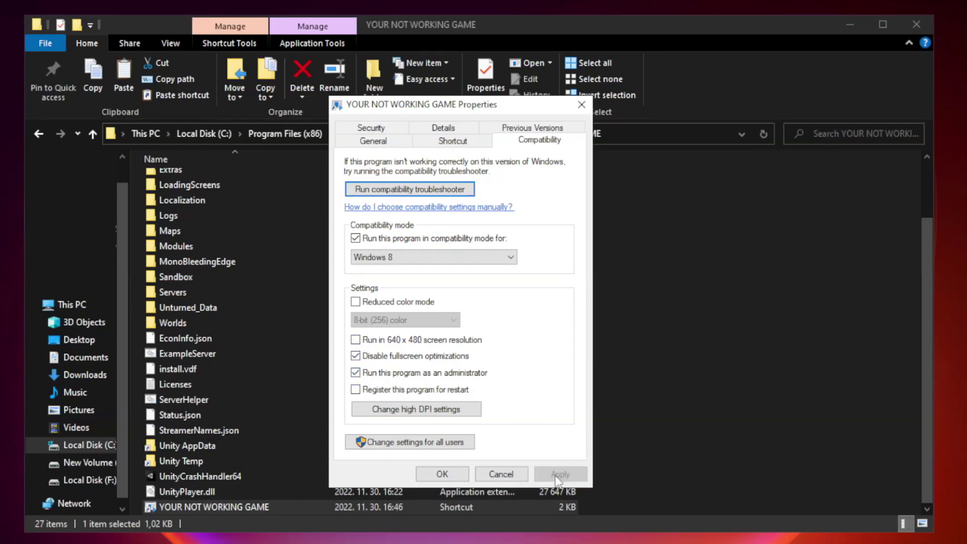
{"action": "left_click", "coordinate": [442, 475]}
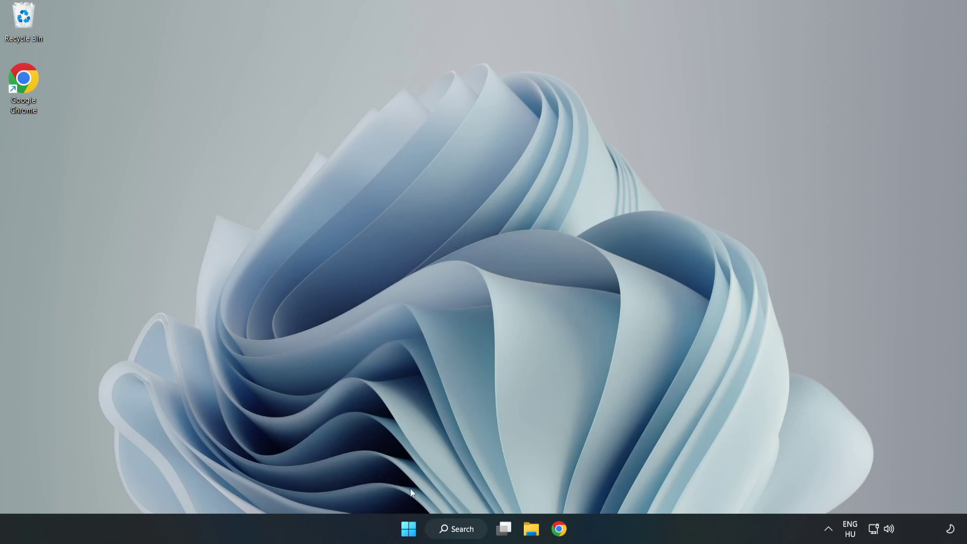
Launch Task Manager from the Start button's right-click menu.
{"action": "right_click", "coordinate": [411, 532]}
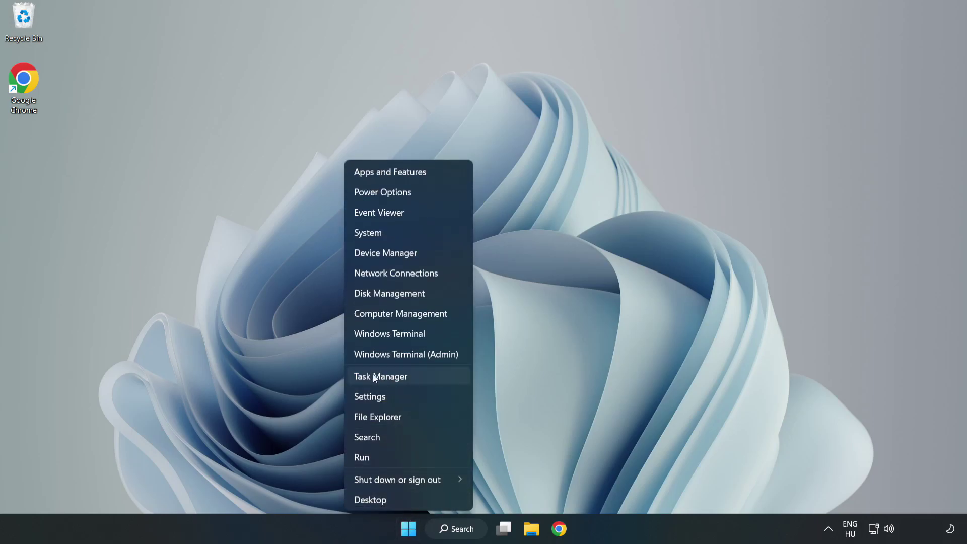
{"action": "left_click", "coordinate": [406, 376]}
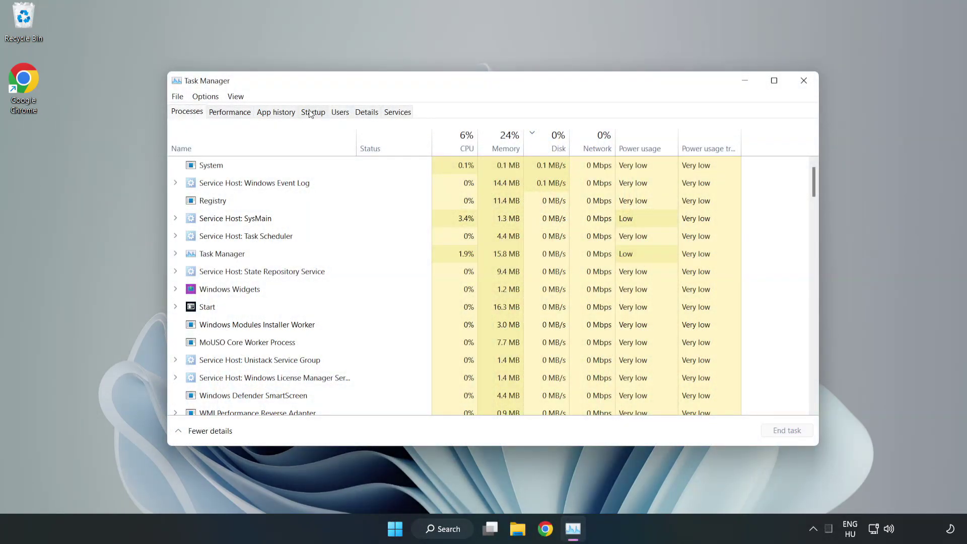
Disable Cortana, Microsoft Edge, Microsoft Teams and Phone Link on the Startup tab.
{"action": "left_click", "coordinate": [315, 115]}
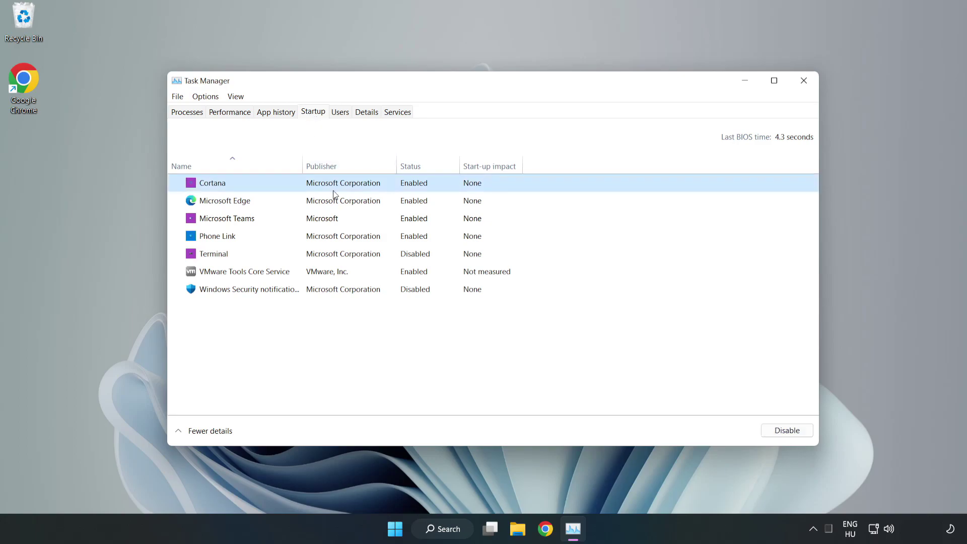
{"action": "left_click", "coordinate": [785, 430]}
{"action": "left_click", "coordinate": [417, 198]}
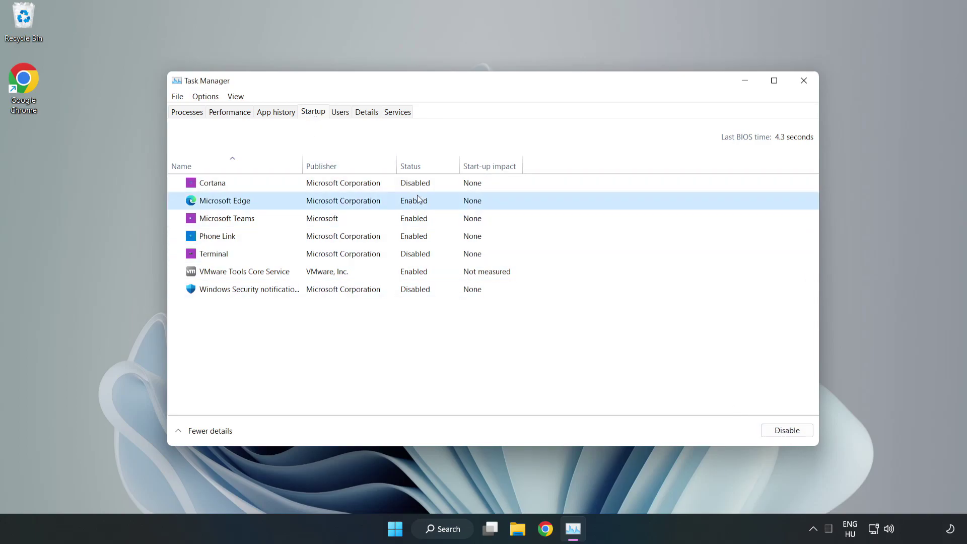
{"action": "left_click", "coordinate": [787, 431]}
{"action": "left_click", "coordinate": [383, 218]}
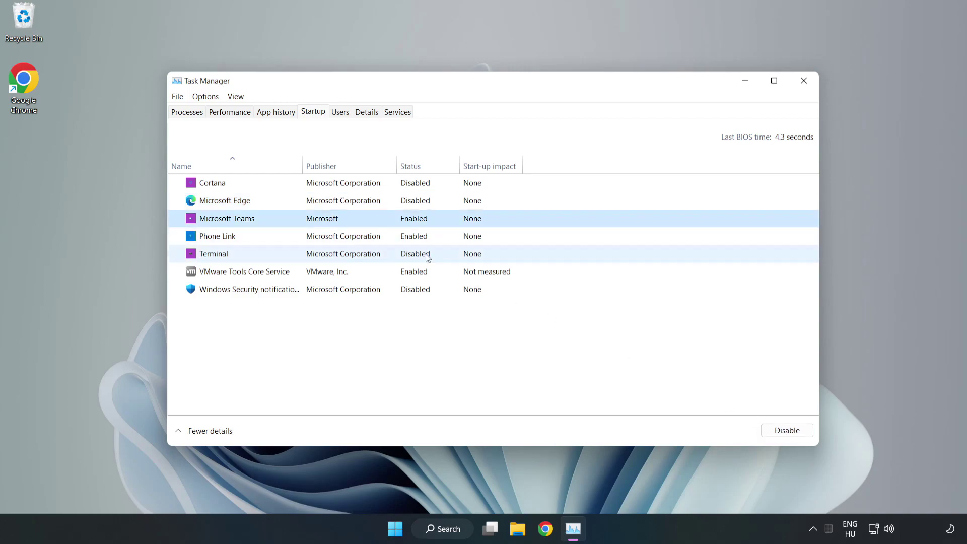
{"action": "left_click", "coordinate": [786, 430]}
{"action": "left_click", "coordinate": [323, 239]}
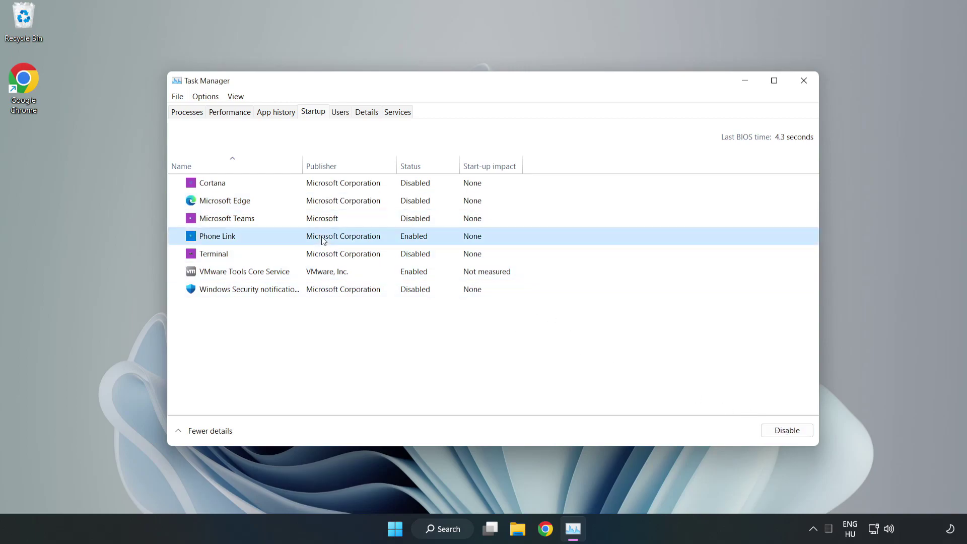
{"action": "left_click", "coordinate": [806, 434]}
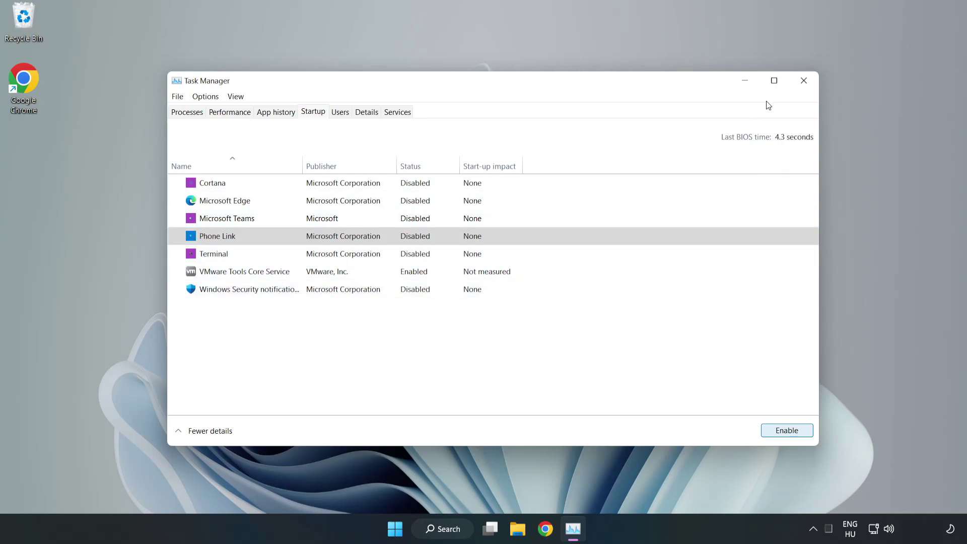
Close Task Manager, search 'cmd' and bring up Command Prompt's launch options.
{"action": "left_click", "coordinate": [804, 81]}
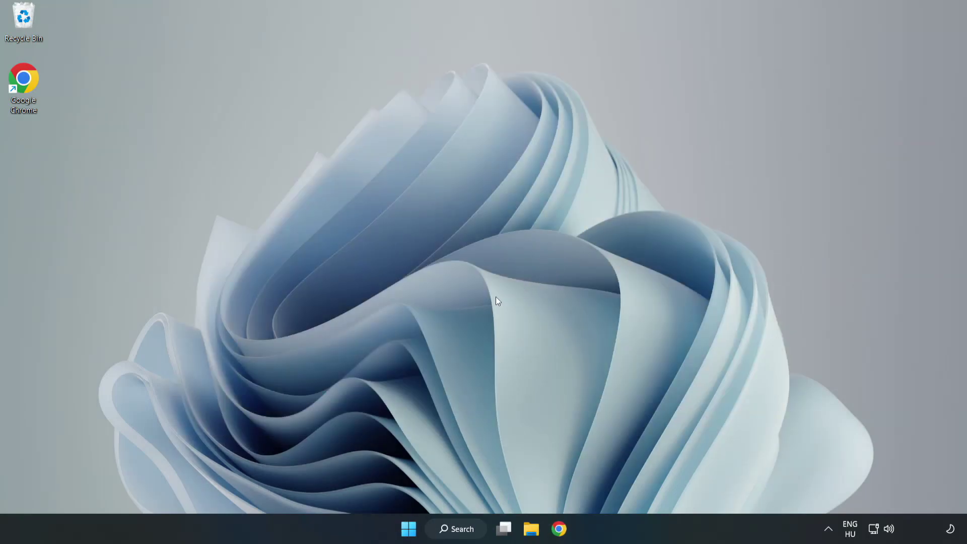
{"action": "left_click", "coordinate": [469, 526]}
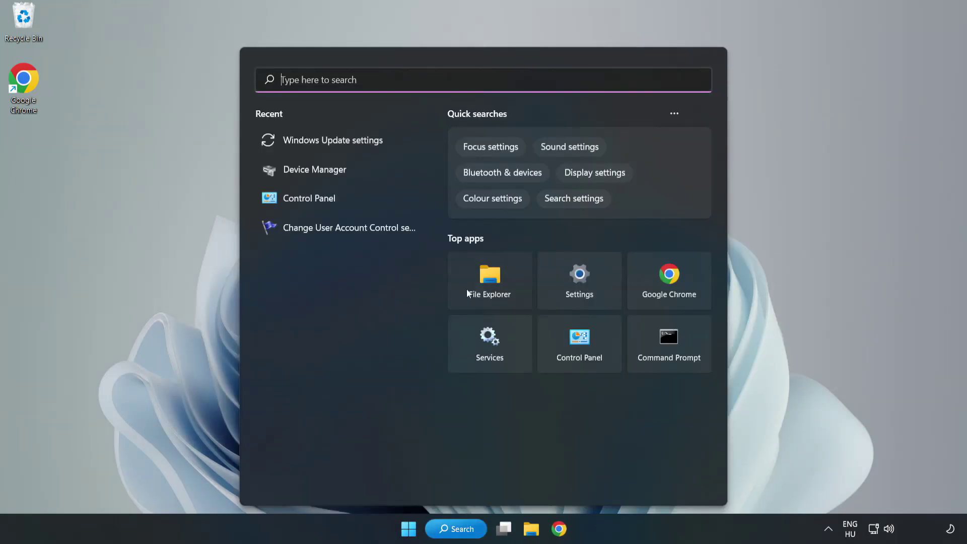
{"action": "type", "text": "cmd"}
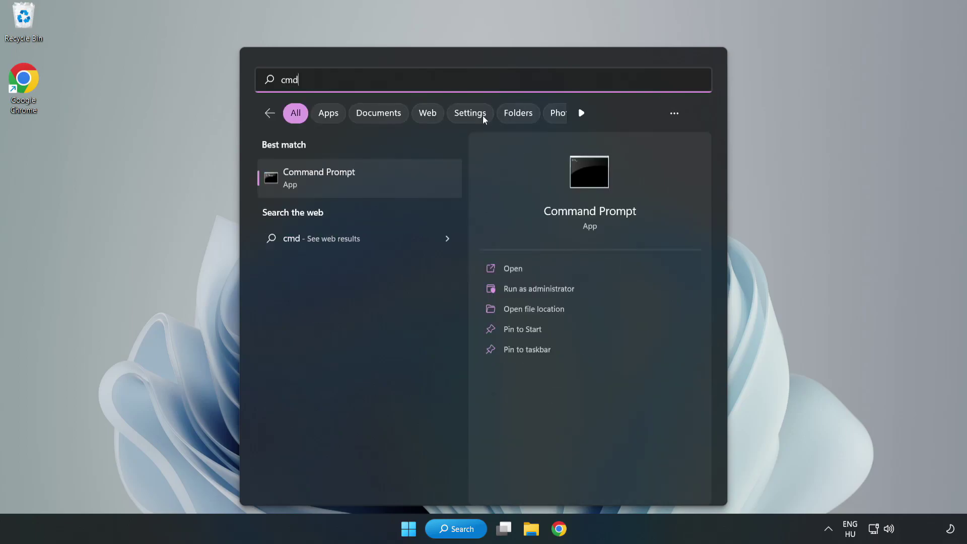
{"action": "right_click", "coordinate": [380, 182]}
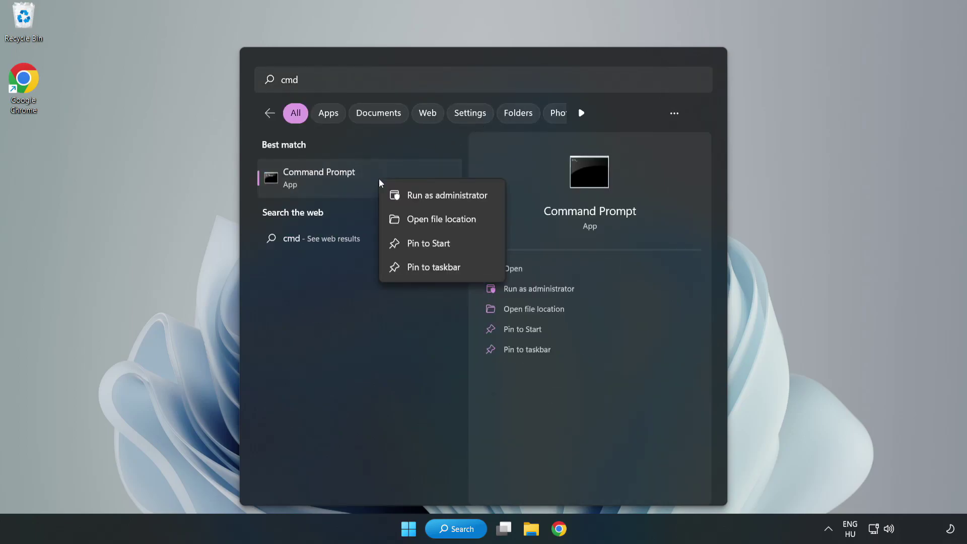
Run sfc /scannow in an administrator Command Prompt, finding no integrity violations, then close it.
{"action": "left_click", "coordinate": [418, 197]}
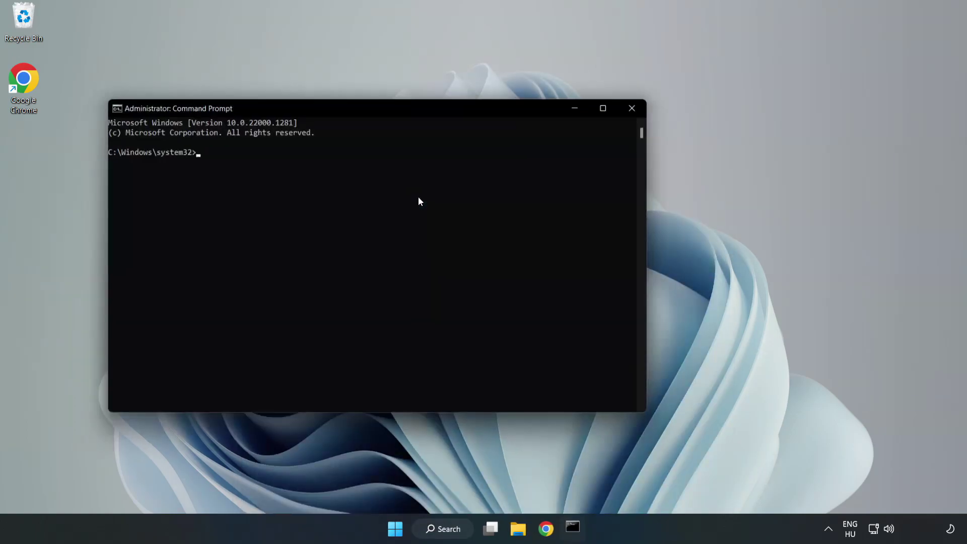
{"action": "left_click_drag", "start_coordinate": [387, 110], "coordinate": [493, 113]}
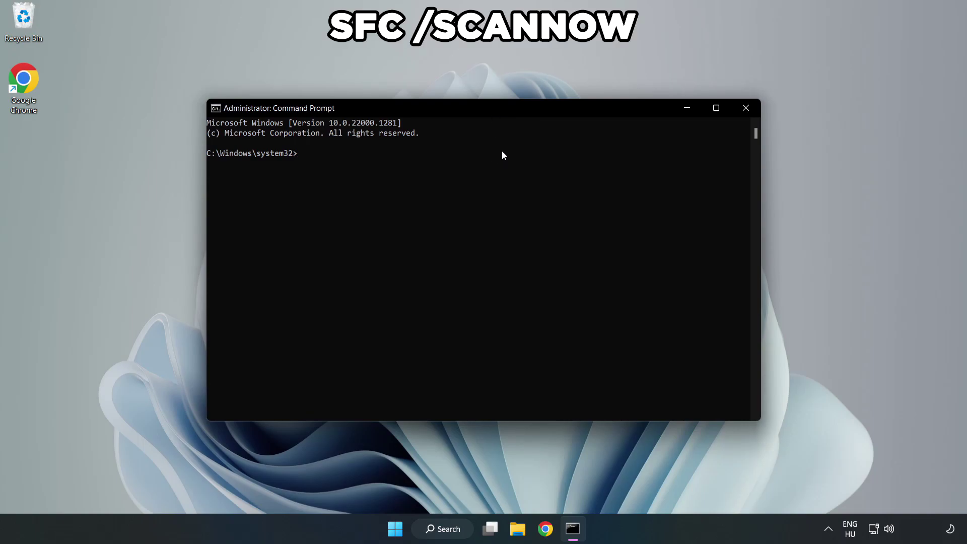
{"action": "type", "text": "sfc /scannow"}
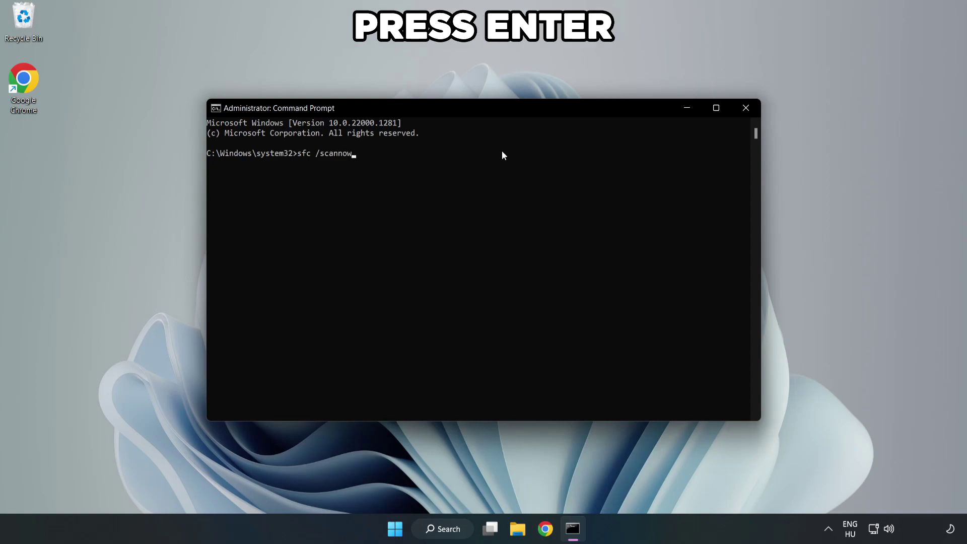
{"action": "key", "text": "Return"}
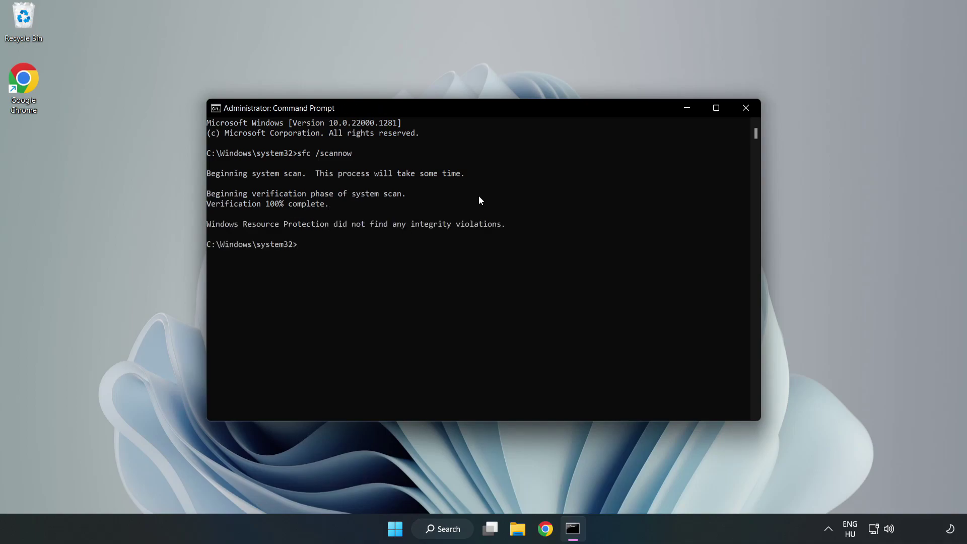
{"action": "left_click", "coordinate": [745, 115]}
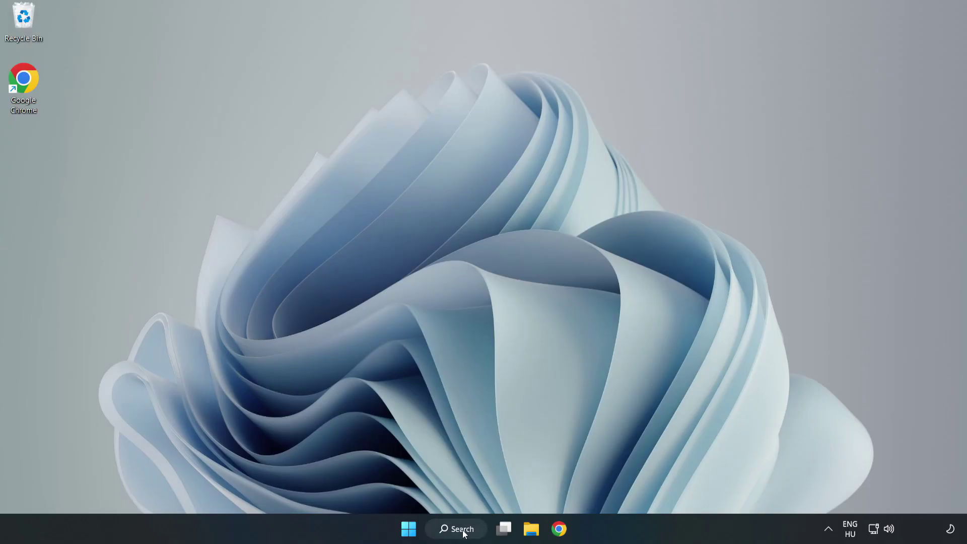
Search 'security' and open Windows Security to its Security at a glance page.
{"action": "left_click", "coordinate": [462, 532]}
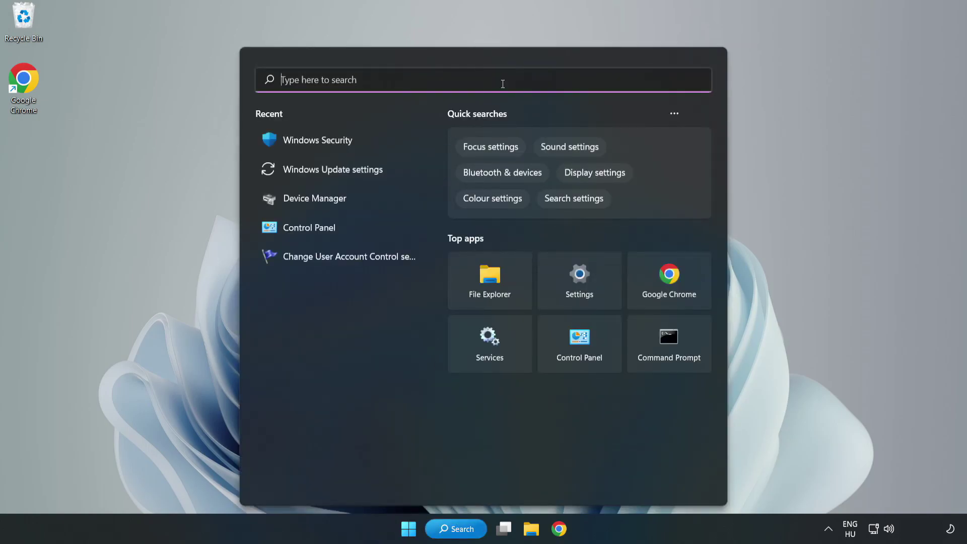
{"action": "type", "text": "secu"}
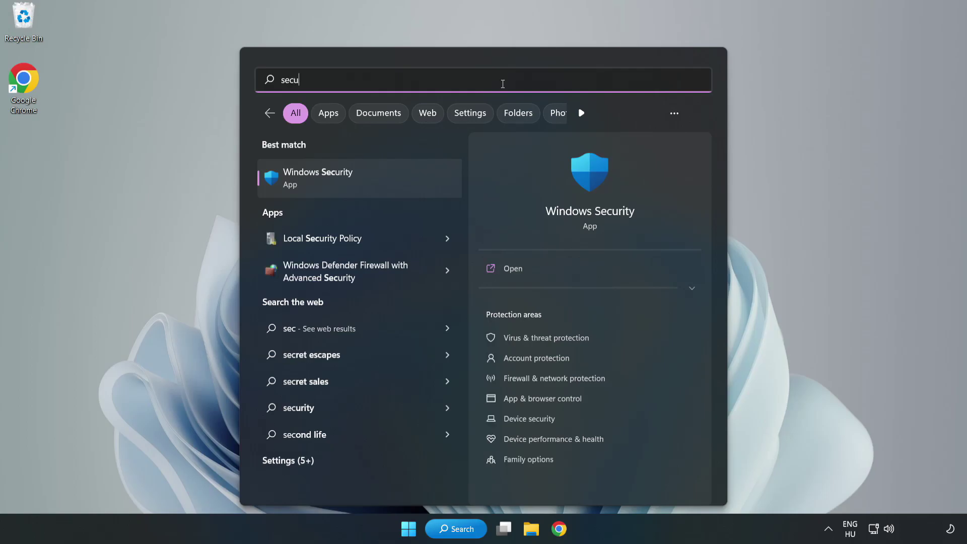
{"action": "type", "text": "rity"}
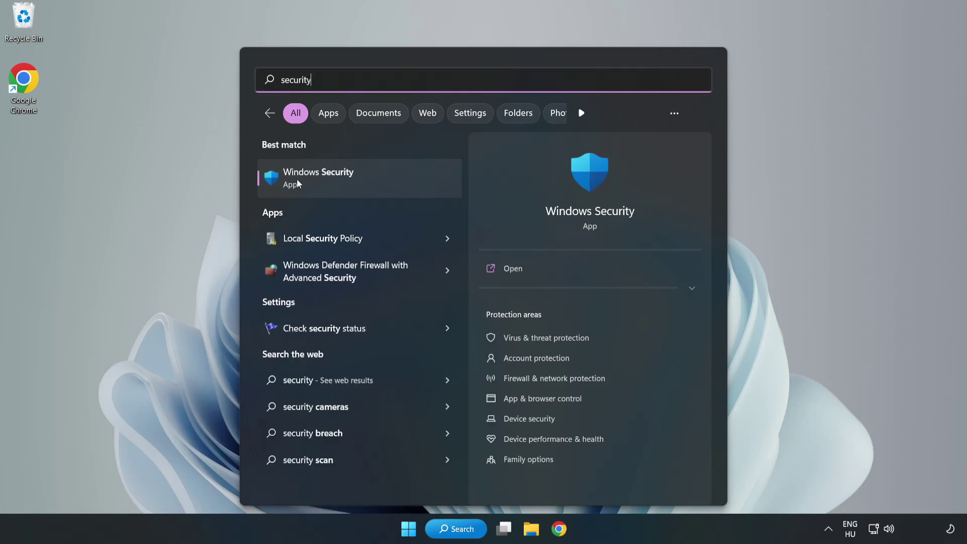
{"action": "left_click", "coordinate": [350, 186]}
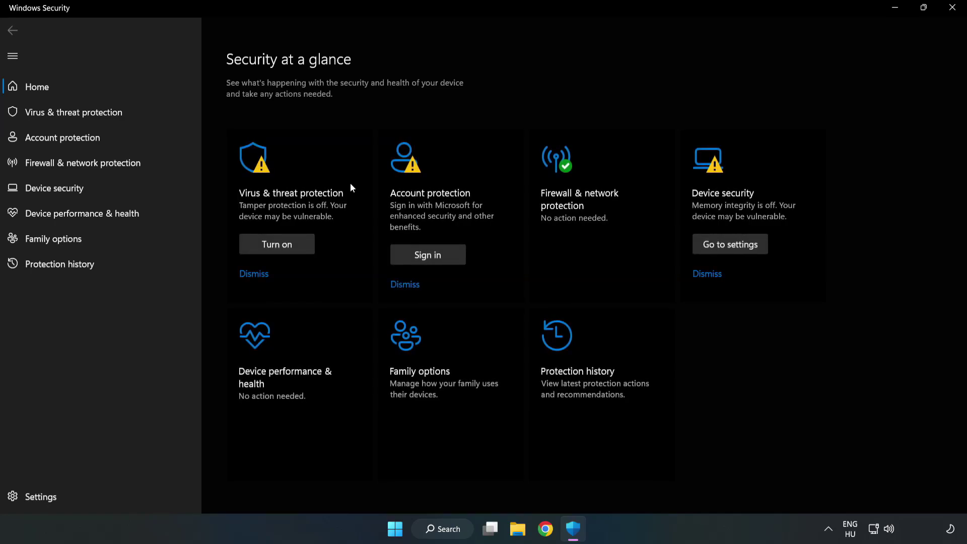
Go to Virus & threat protection and its Manage settings page in Windows Security.
{"action": "left_click", "coordinate": [63, 116]}
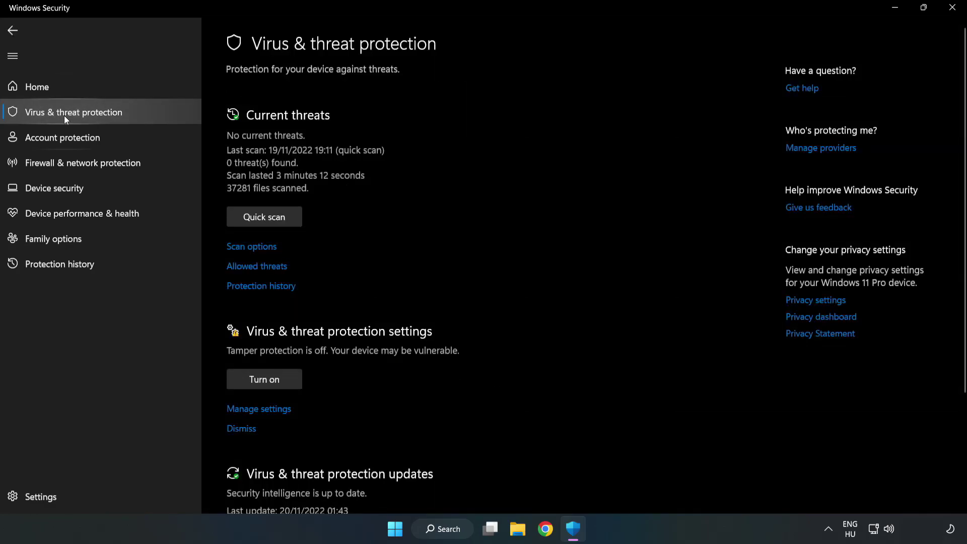
{"action": "scroll", "coordinate": [504, 194], "scroll_direction": "down", "scroll_amount": 3}
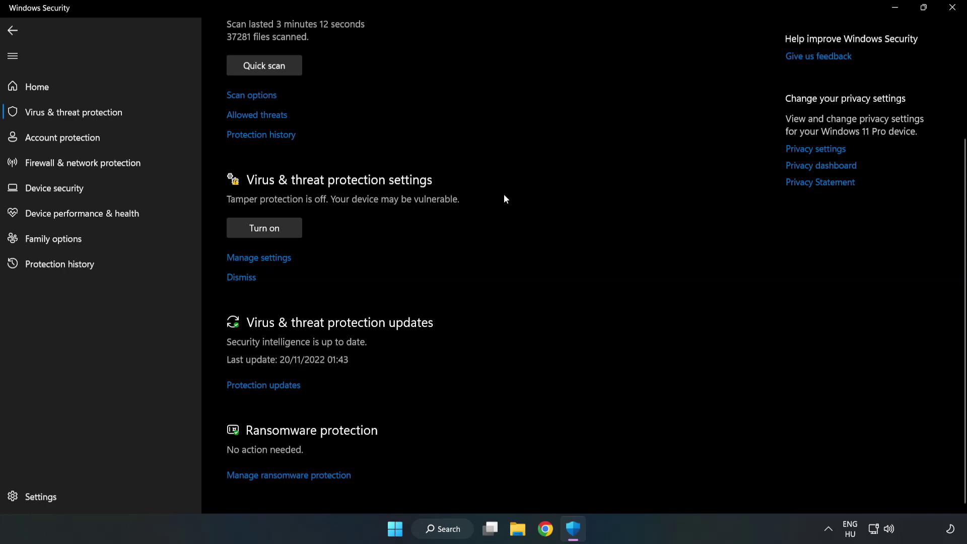
{"action": "left_click", "coordinate": [265, 263]}
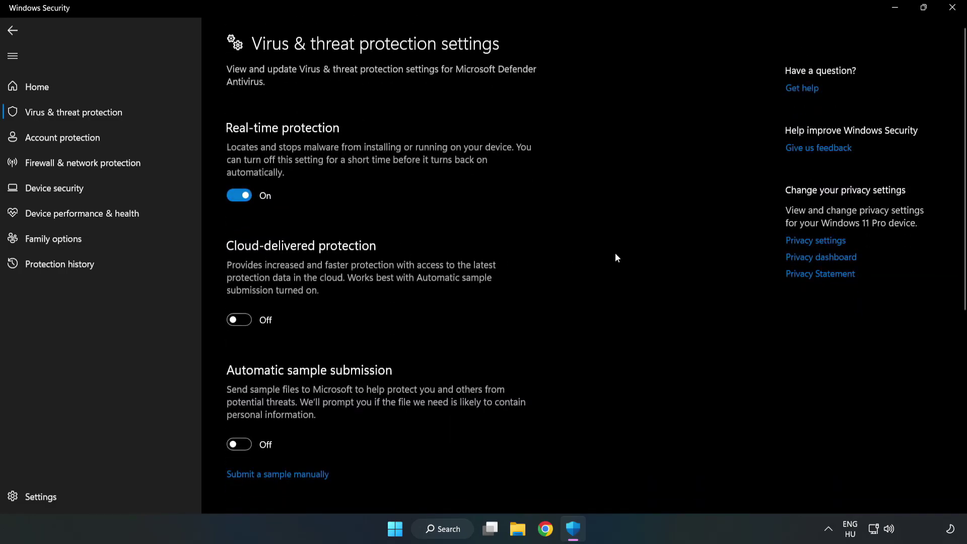
{"action": "scroll", "coordinate": [616, 257], "scroll_direction": "down", "scroll_amount": 5}
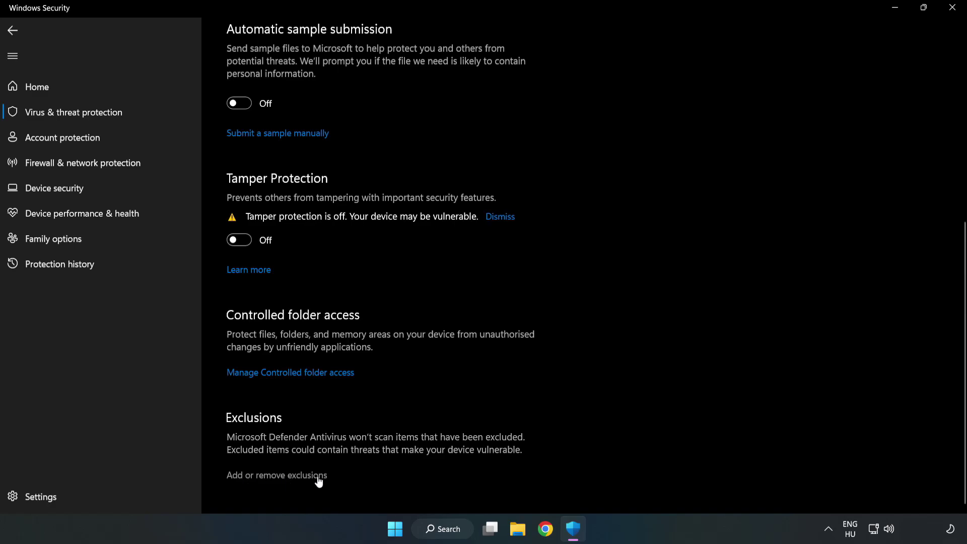
Add a File exclusion for the shortcut in C:\Program Files (x86)\NOT WORKING APP.
{"action": "left_click", "coordinate": [287, 475]}
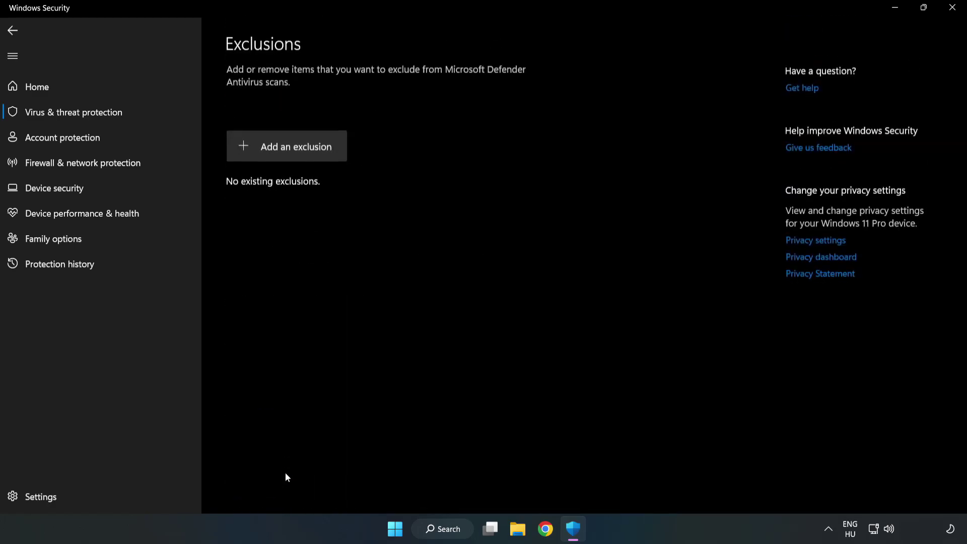
{"action": "left_click", "coordinate": [295, 150]}
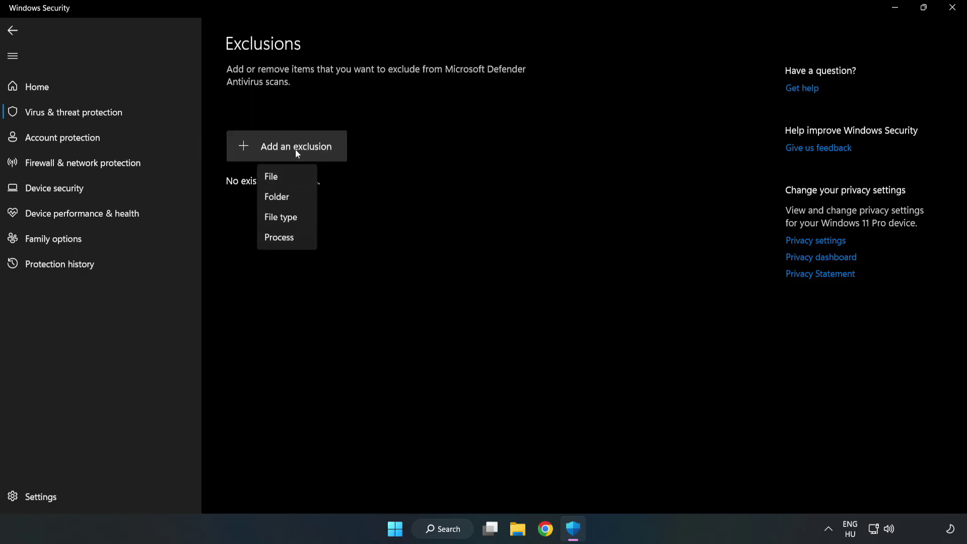
{"action": "left_click", "coordinate": [275, 177]}
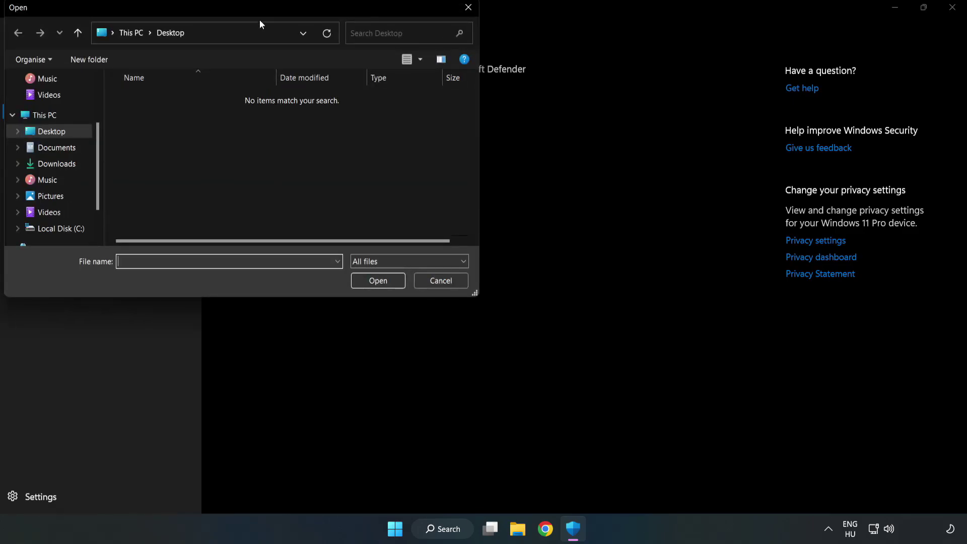
{"action": "left_click_drag", "start_coordinate": [259, 18], "coordinate": [445, 108]}
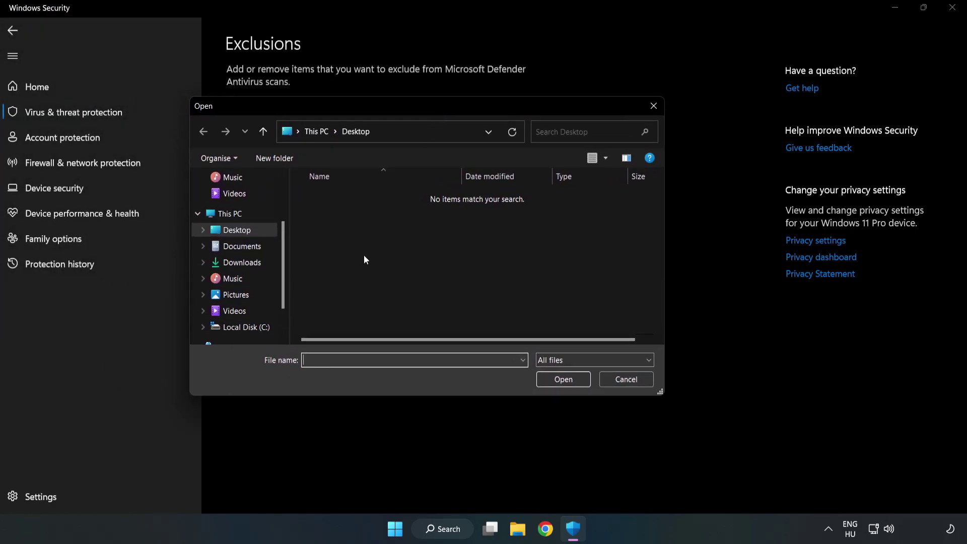
{"action": "left_click", "coordinate": [249, 328]}
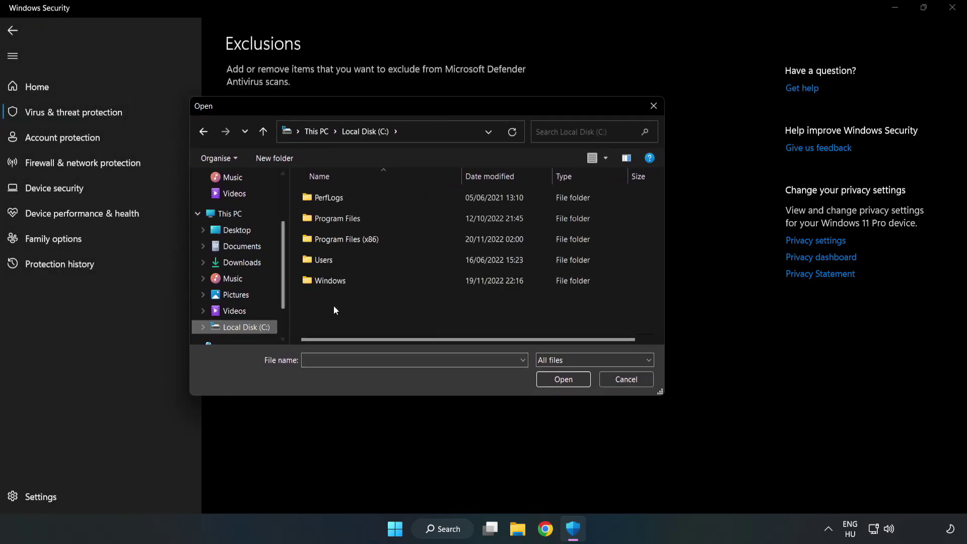
{"action": "double_click", "coordinate": [380, 241]}
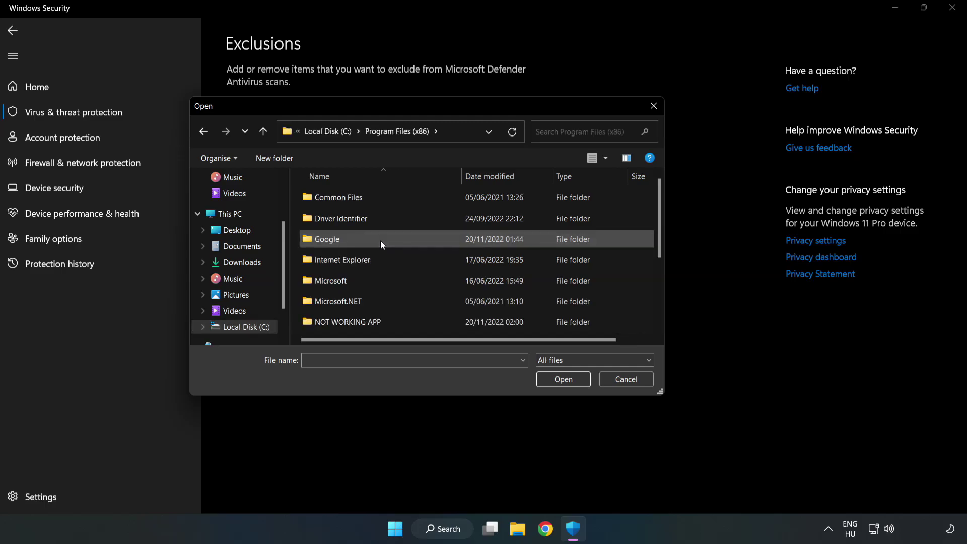
{"action": "double_click", "coordinate": [381, 323]}
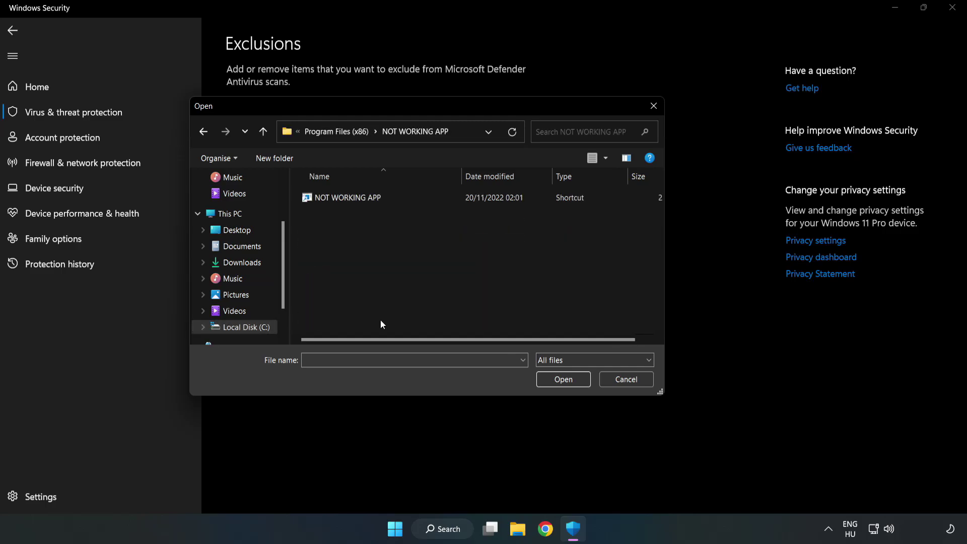
{"action": "left_click", "coordinate": [340, 198]}
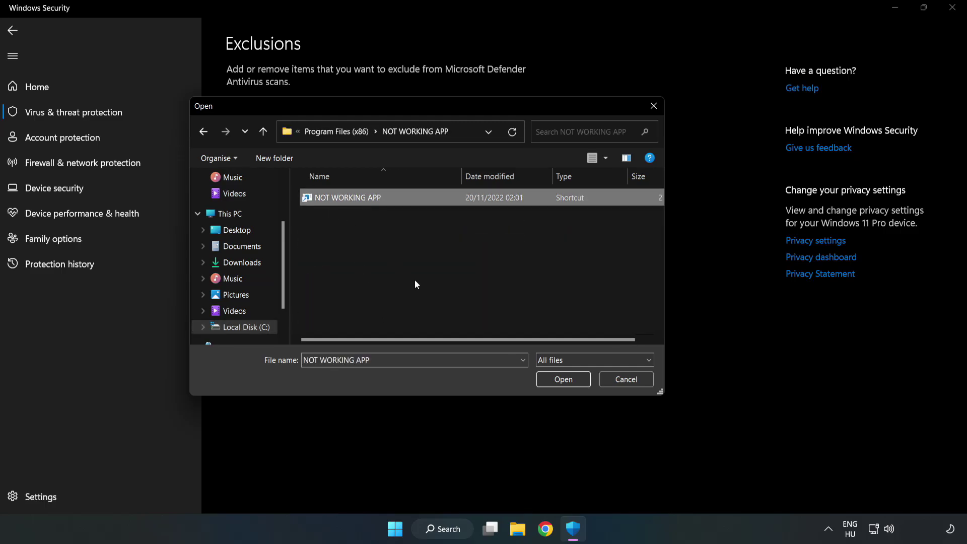
{"action": "left_click", "coordinate": [563, 380]}
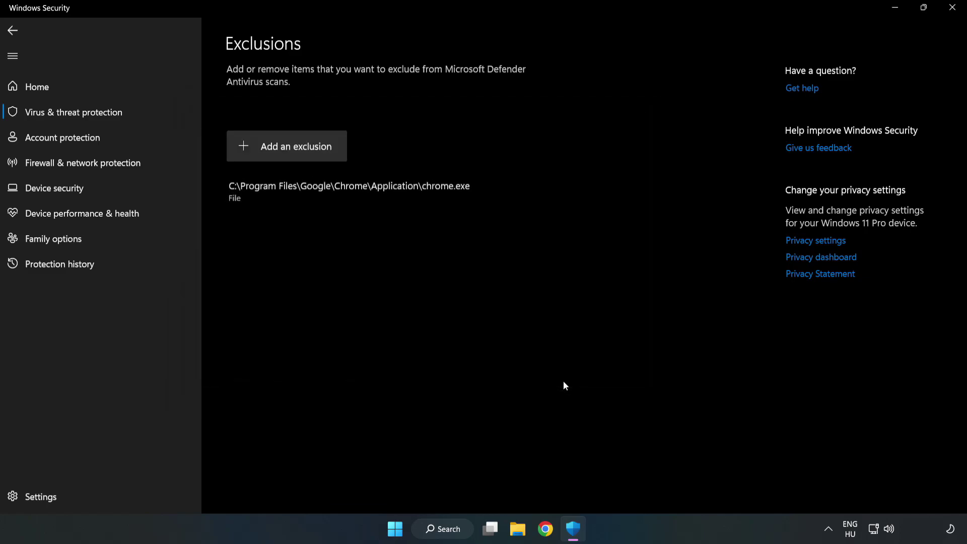
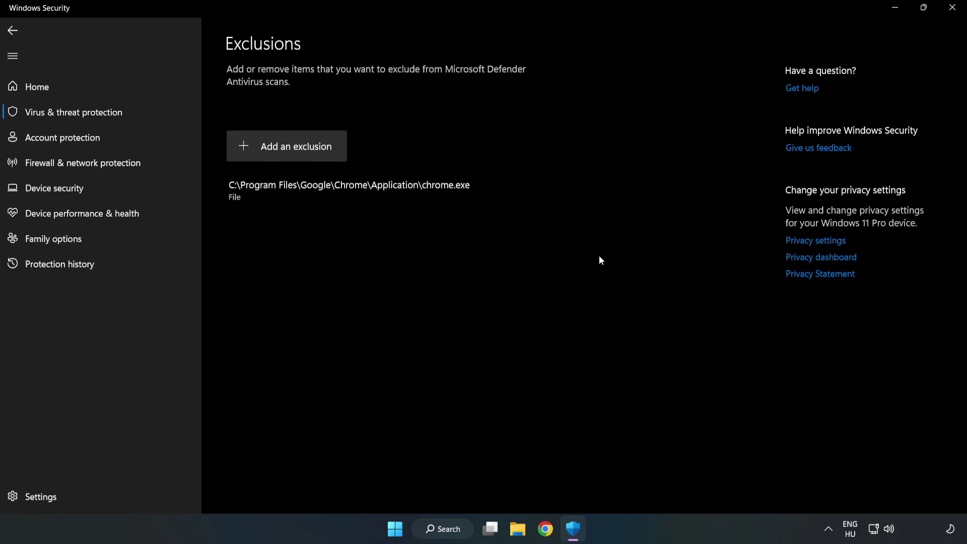
Close Windows Security and show the Start menu's Sleep, Shut down and Restart options.
{"action": "left_click", "coordinate": [951, 13]}
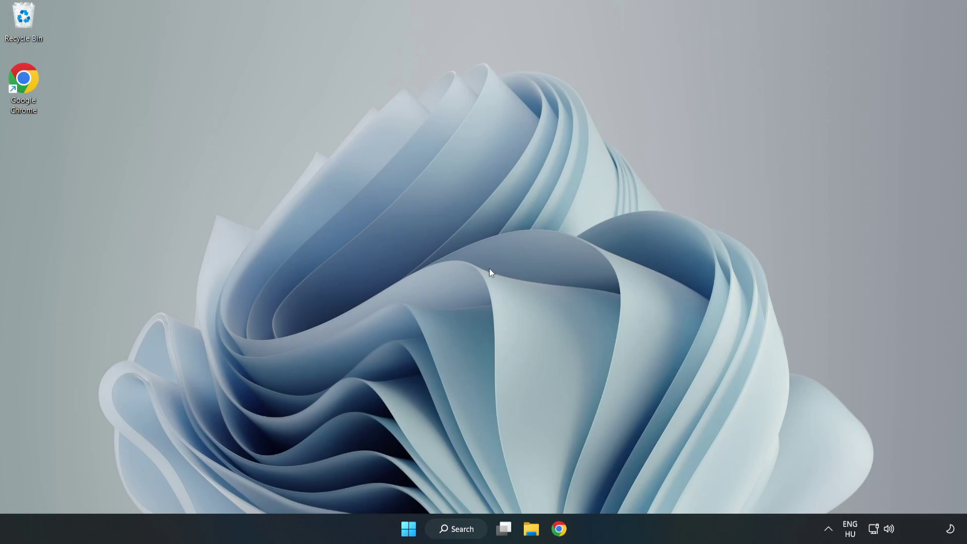
{"action": "left_click", "coordinate": [408, 528]}
{"action": "left_click", "coordinate": [639, 484]}
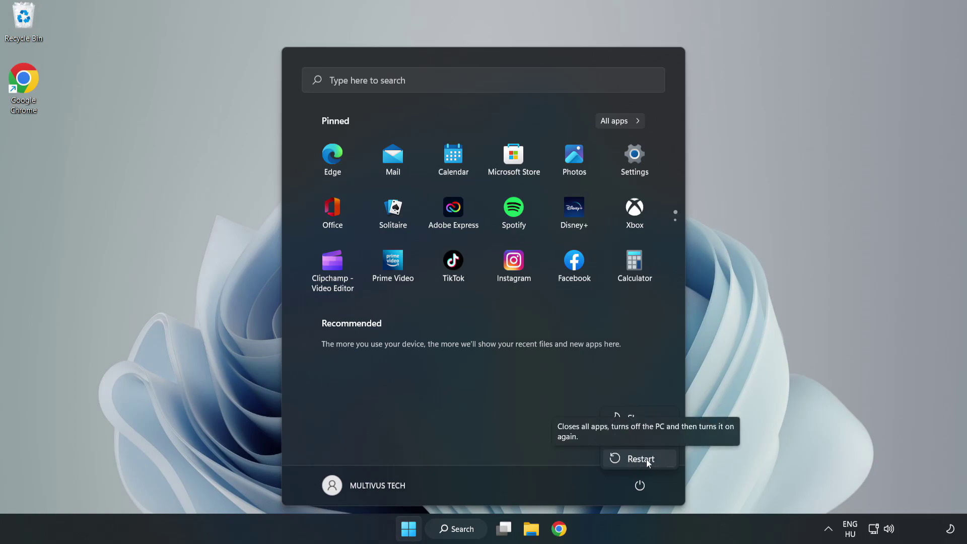